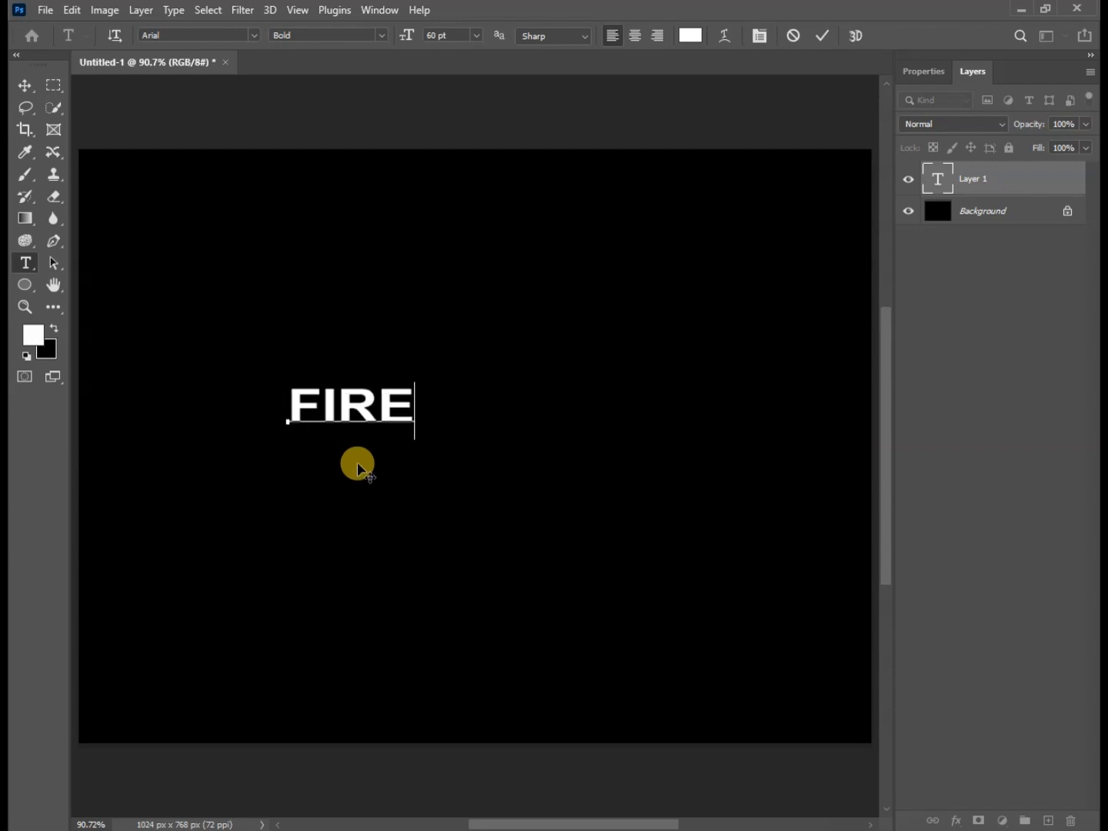
- Scale the FIRE text up to span most of the canvas width and place it in the canvas's lower half
left_click(25, 86)
left_click(72, 11)
left_click(220, 384)
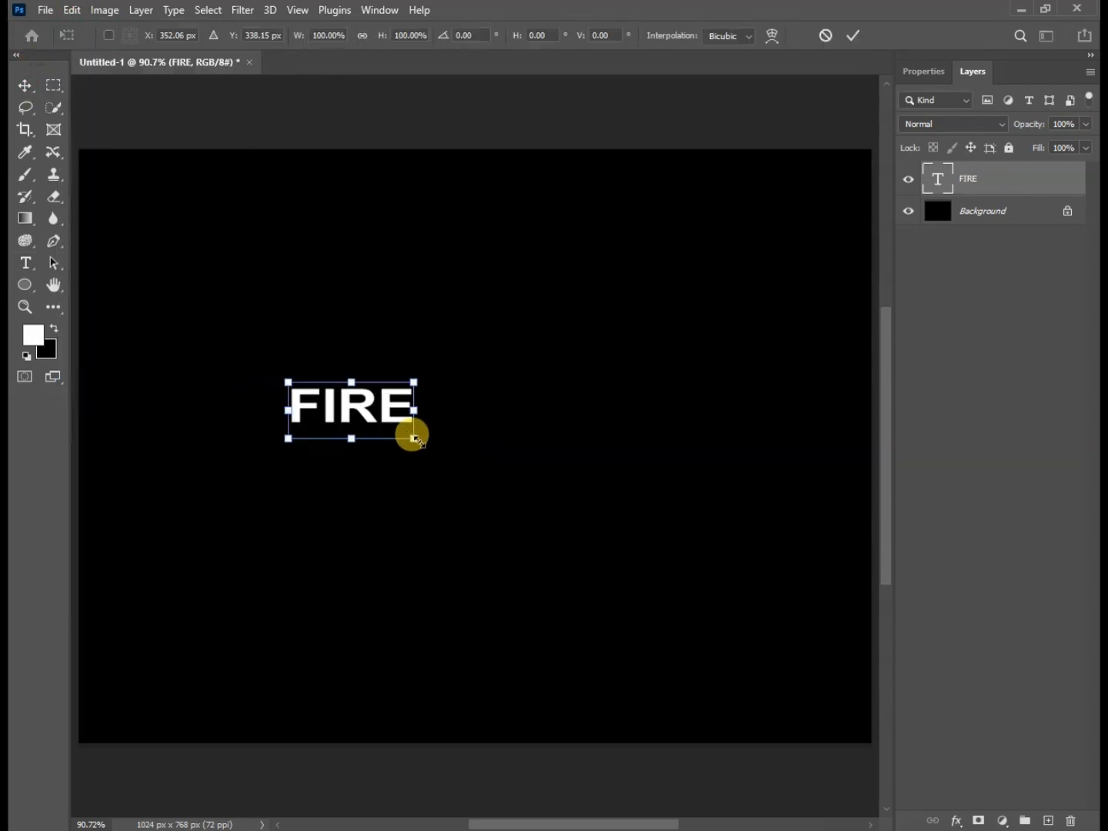
left_click_drag(412, 437, 812, 686)
left_click_drag(754, 613, 594, 582)
left_click_drag(645, 653, 701, 682)
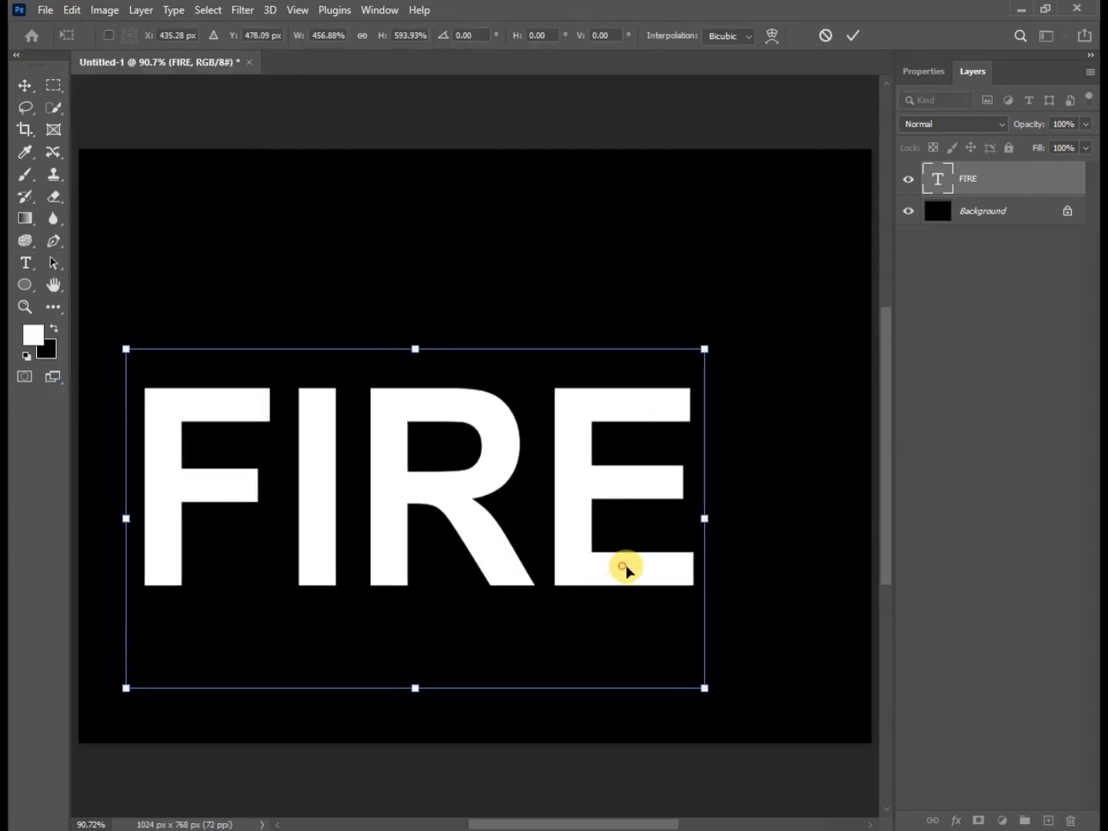
left_click_drag(626, 568, 703, 641)
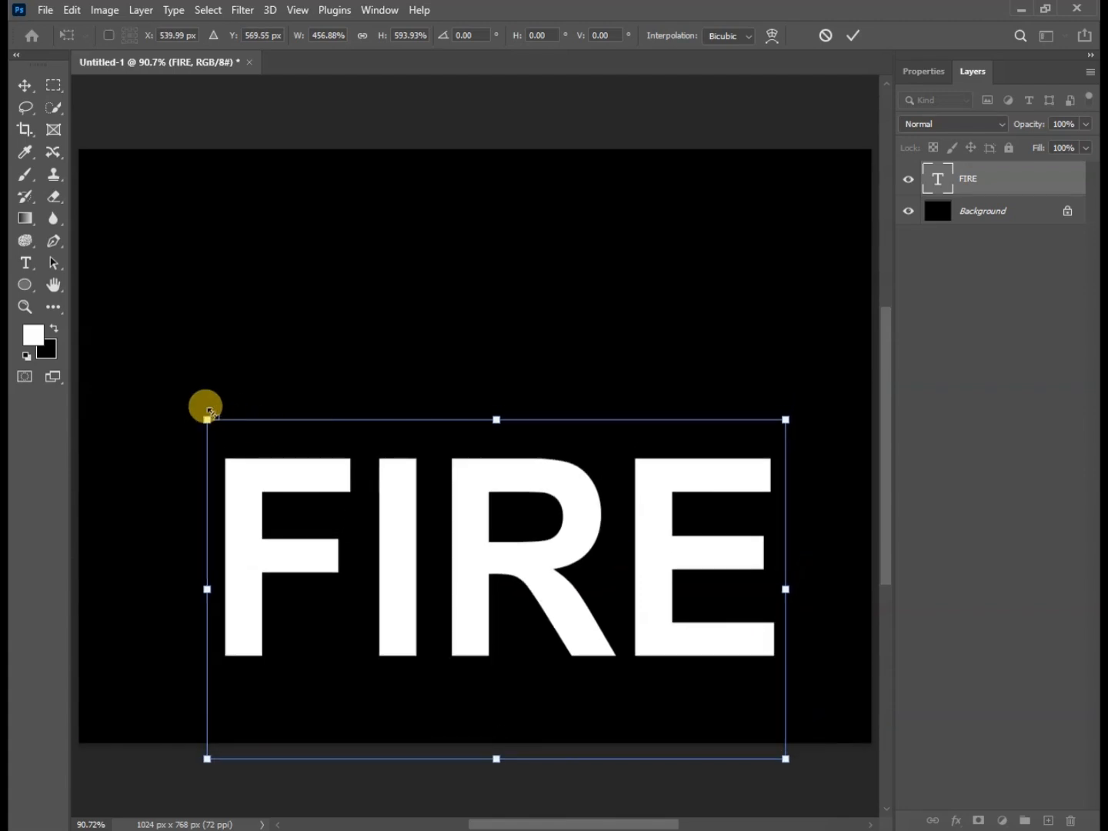
left_click_drag(210, 412, 181, 389)
key("Return")
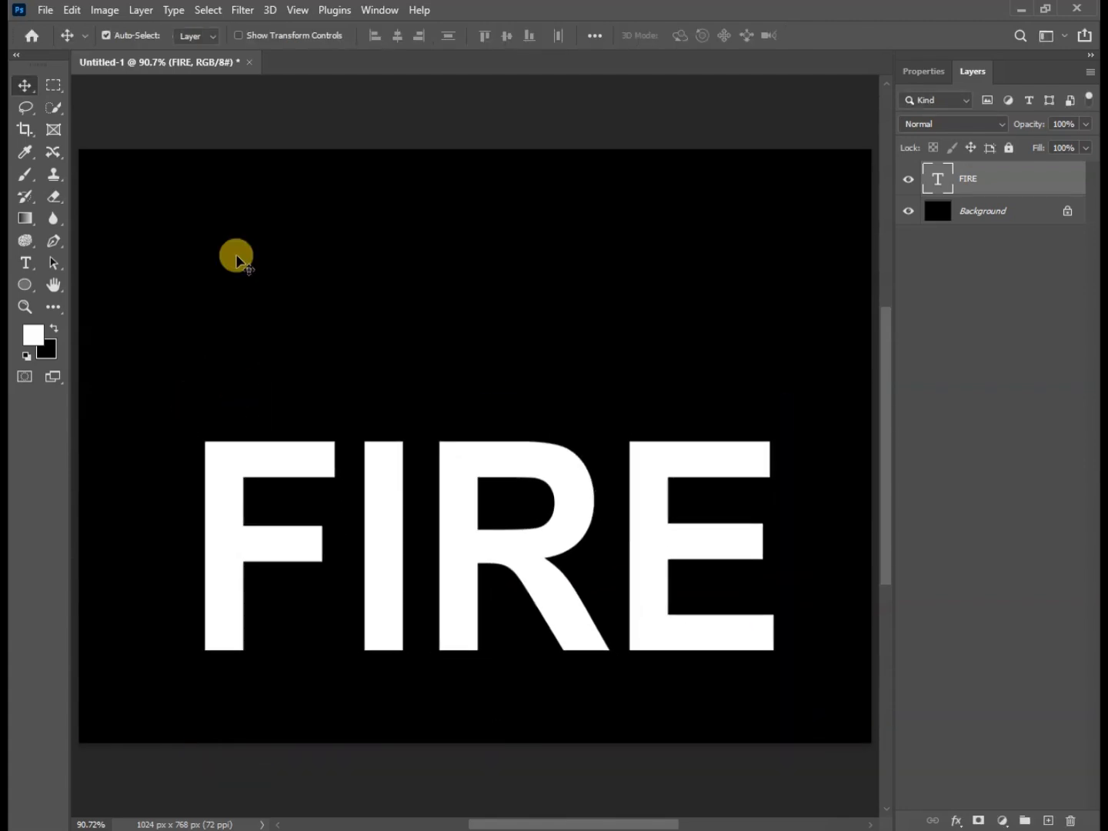
- Duplicate the FIRE text layer and hide the copy
right_click(1001, 182)
left_click(883, 139)
left_click(687, 230)
left_click(908, 181)
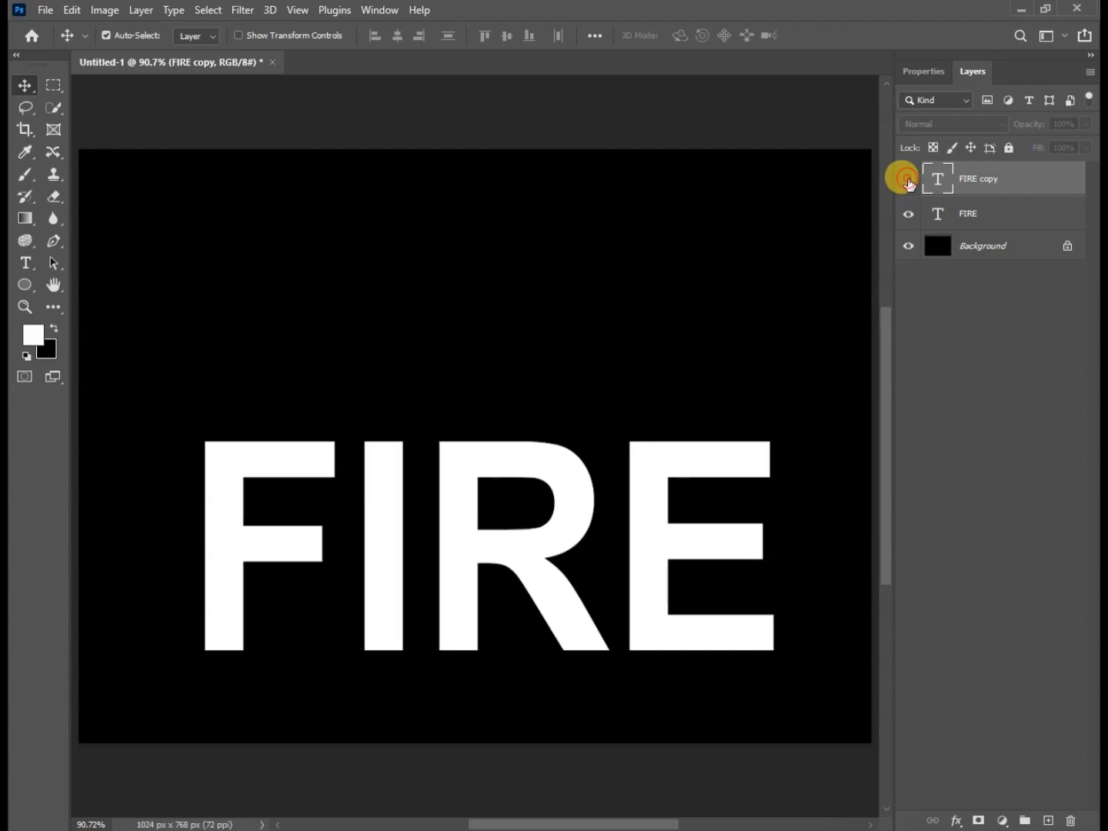
- Select the original FIRE layer and rotate the whole canvas 90° clockwise
left_click(994, 213)
left_click(105, 10)
mouse_move(238, 171)
left_click(350, 187)
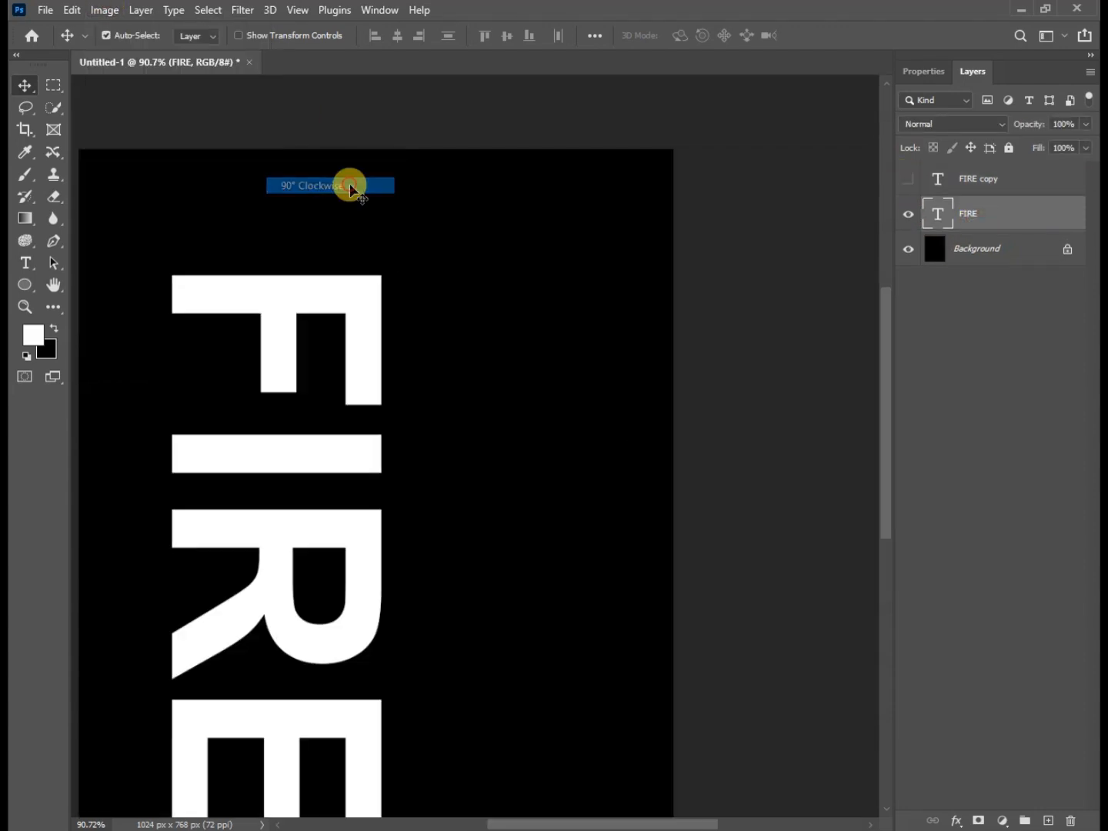
- Rasterize the FIRE layer and apply the Wind filter so the streaks extend from the tops of the letters
left_click(243, 11)
mouse_move(388, 342)
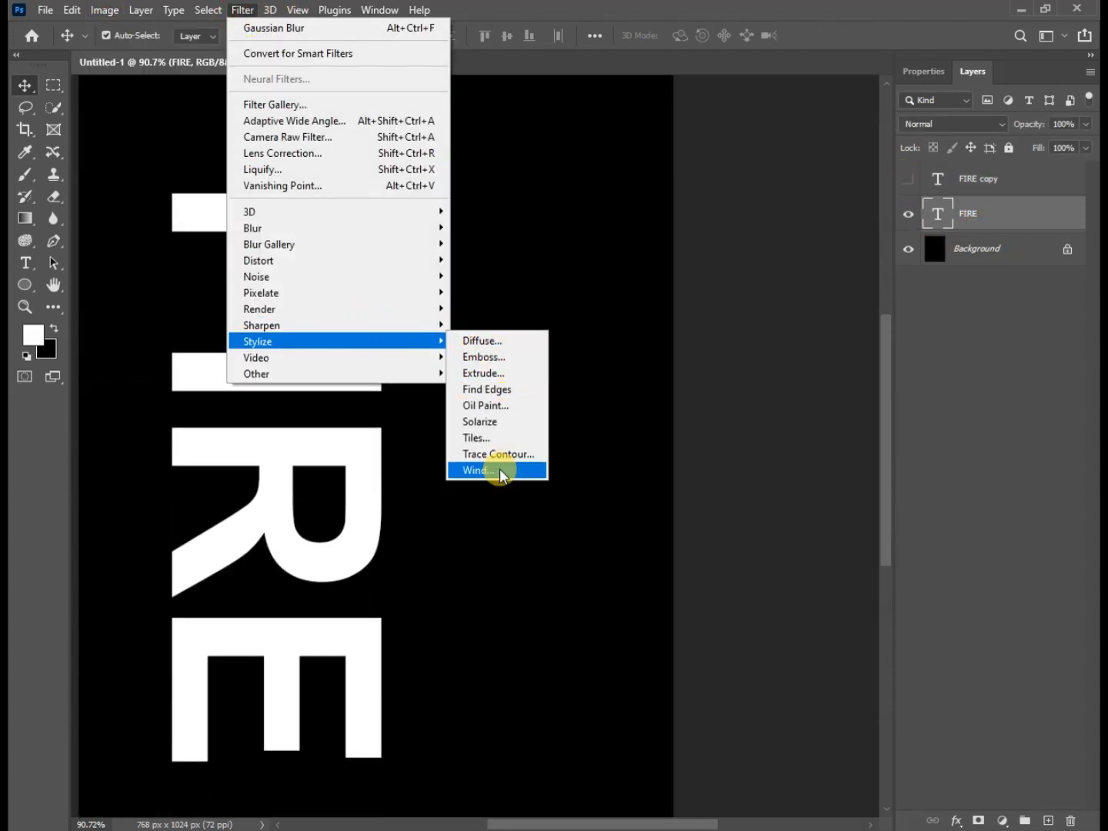
left_click(499, 472)
left_click(678, 318)
left_click(815, 184)
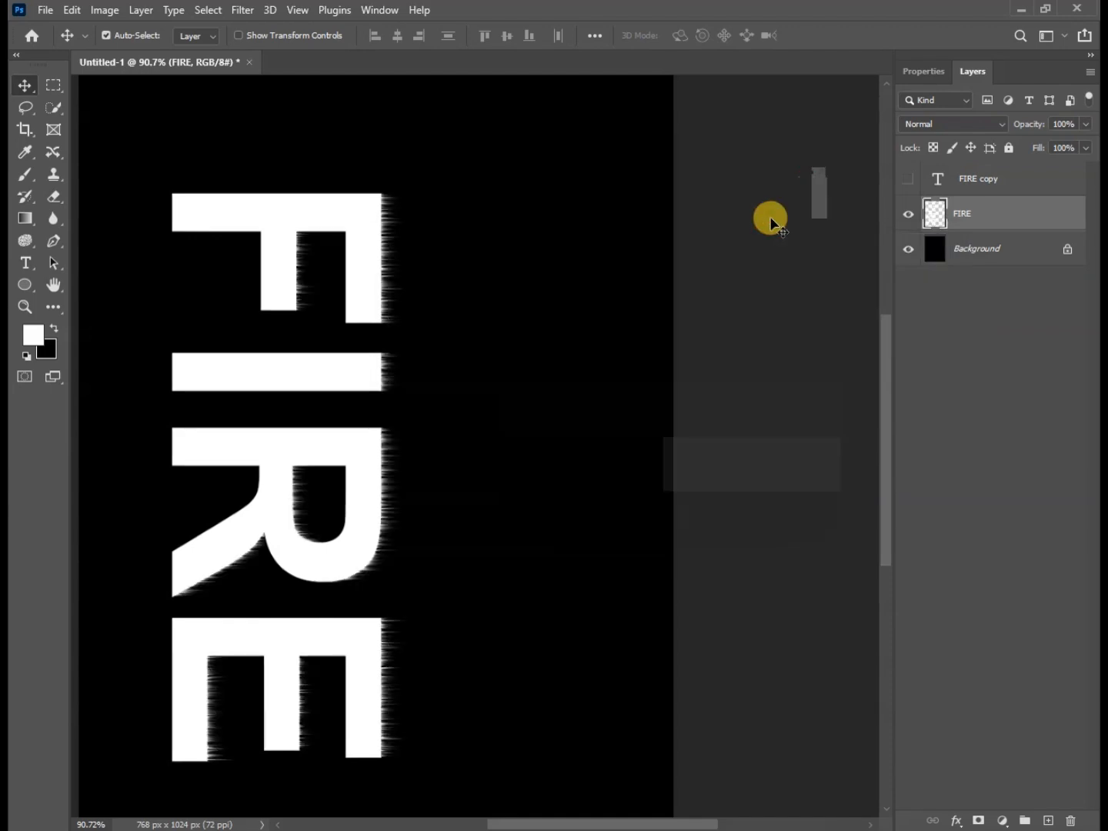
- Reapply the Wind filter to the FIRE layer four more times to lengthen the streaks
left_click(243, 10)
left_click(254, 27)
left_click(243, 11)
left_click(259, 35)
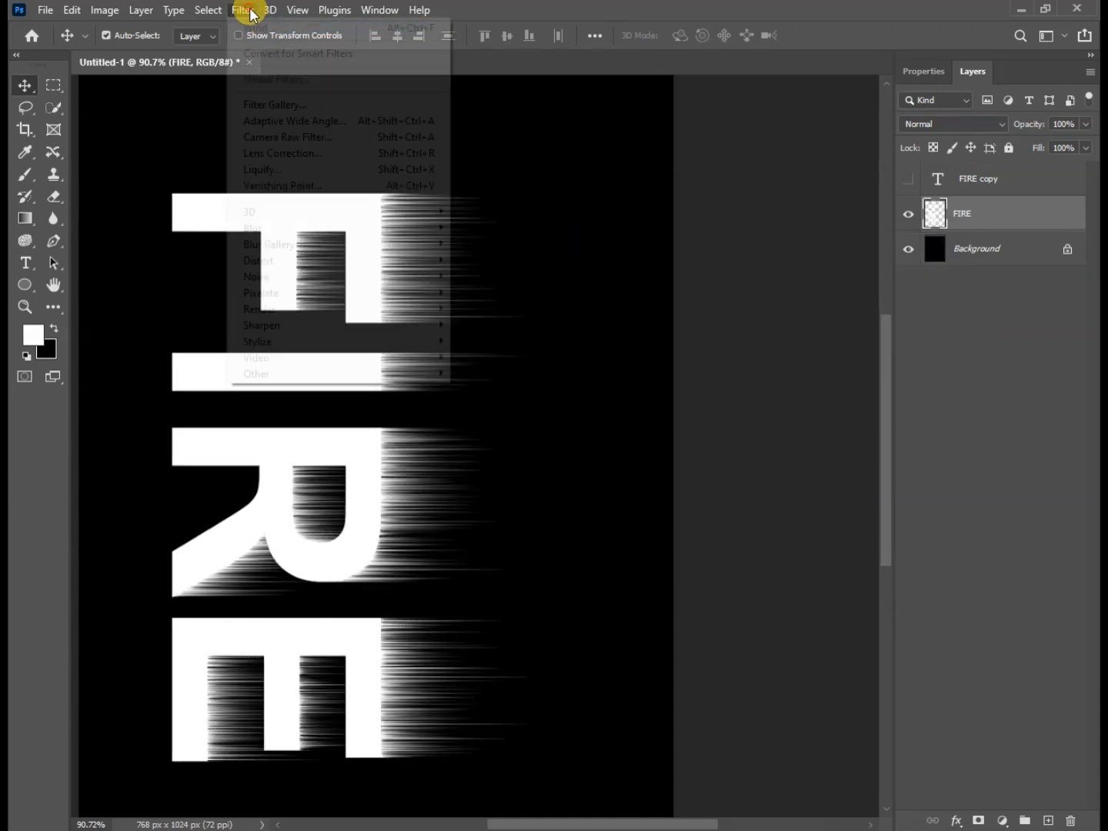
left_click(242, 11)
left_click(254, 28)
left_click(245, 10)
left_click(253, 28)
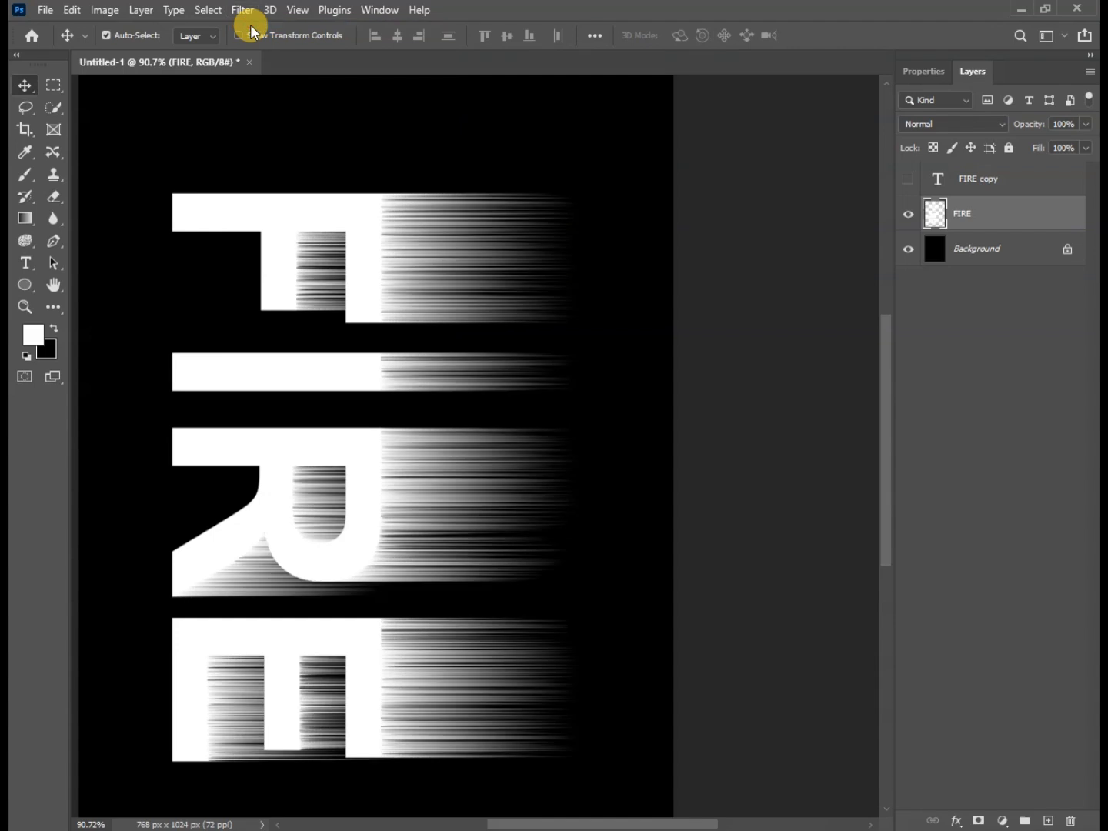
- Rotate the canvas 90° counterclockwise back to landscape orientation
left_click(107, 10)
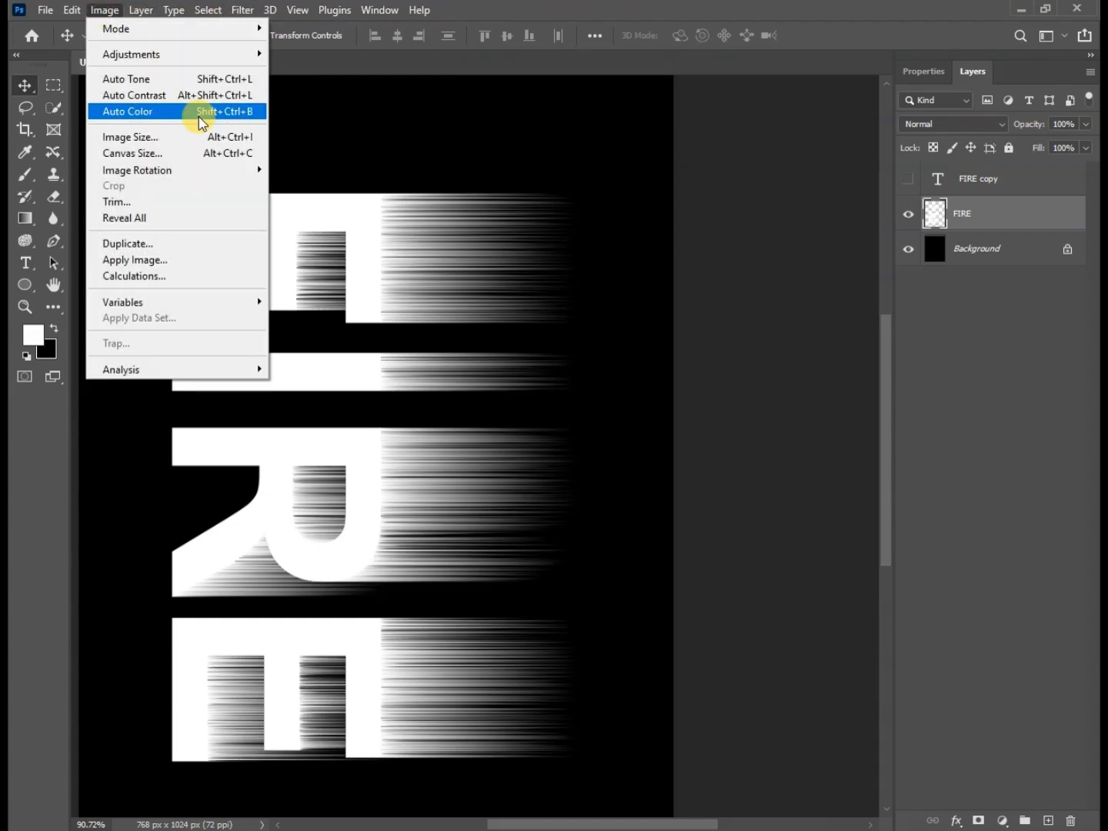
mouse_move(136, 170)
left_click(366, 204)
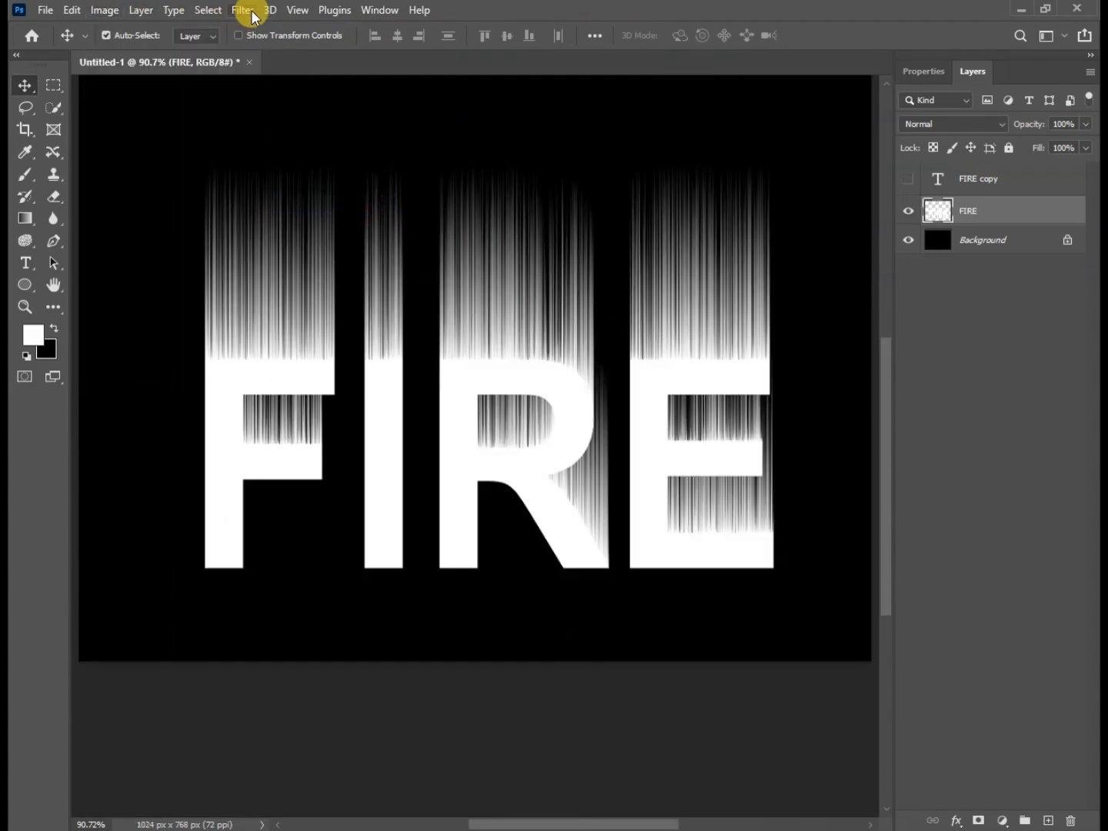
- Apply a light Gaussian Blur to the FIRE layer to soften the letters and wind streaks
left_click(253, 16)
mouse_move(388, 228)
left_click(519, 292)
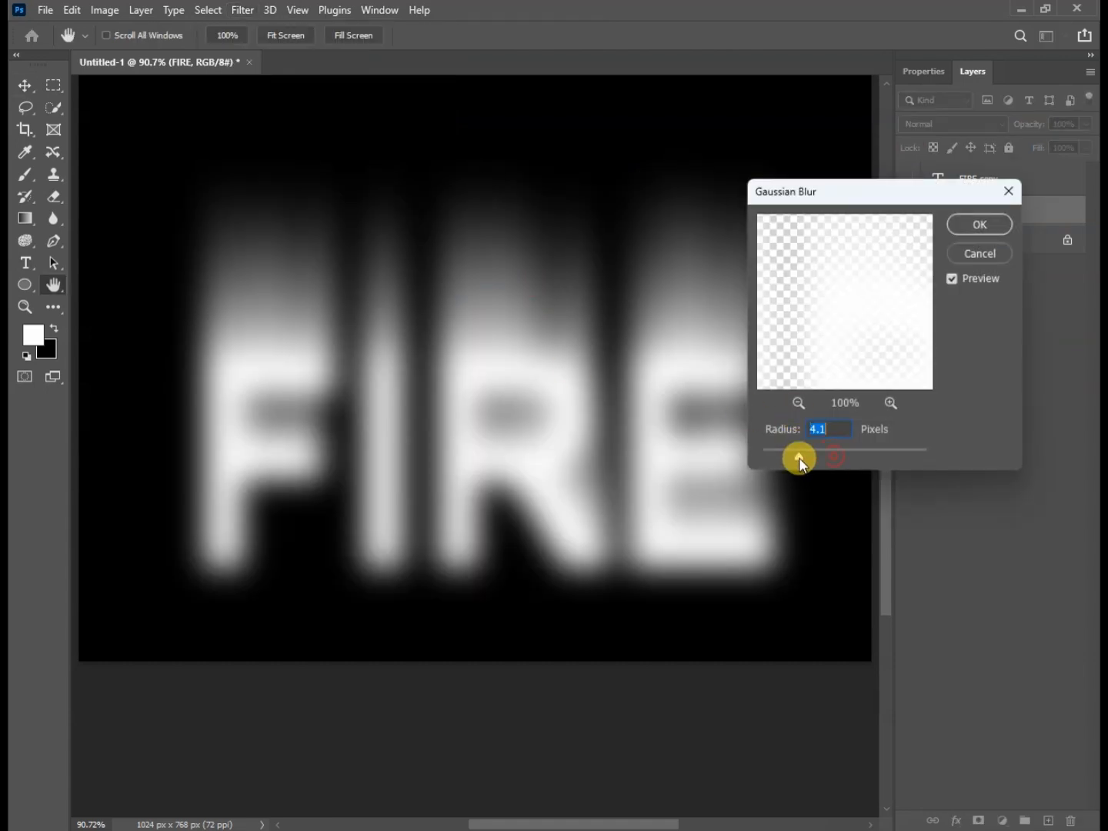
left_click_drag(799, 457, 810, 457)
left_click(979, 225)
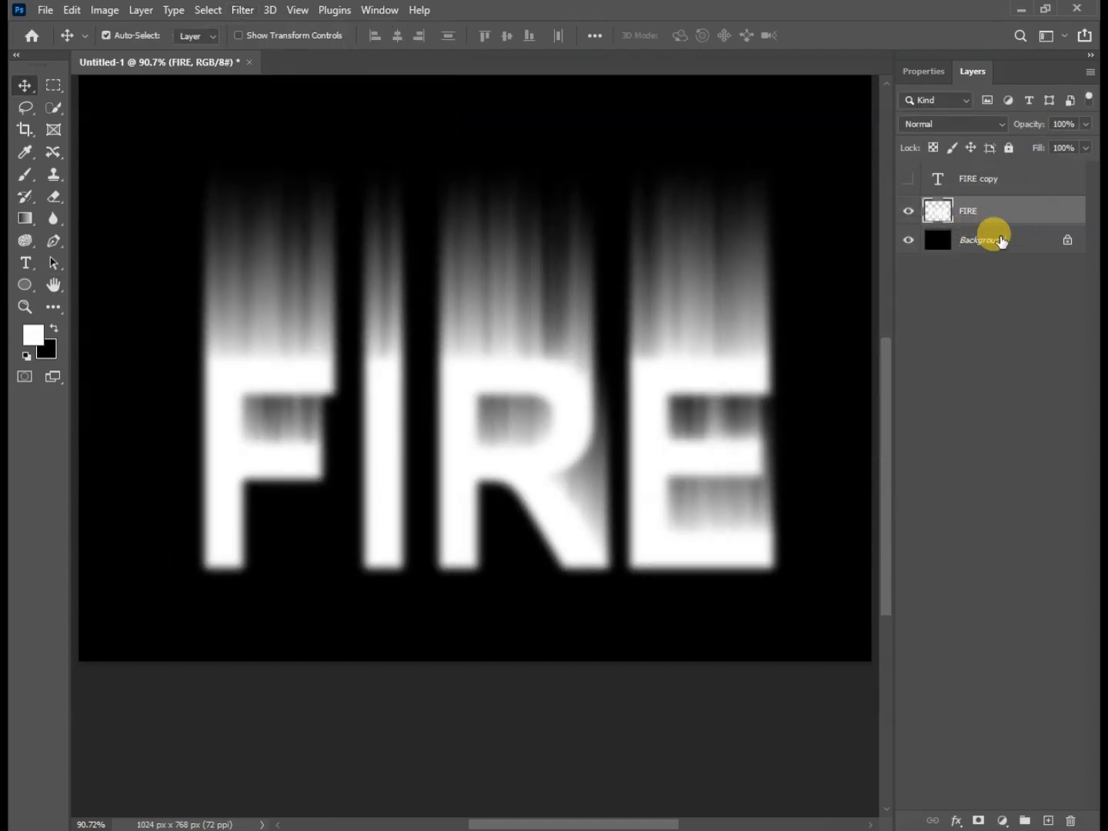
- Duplicate the Background layer and merge the FIRE layer down into the copy
left_click(990, 239)
right_click(990, 239)
left_click(996, 275)
left_click(695, 234)
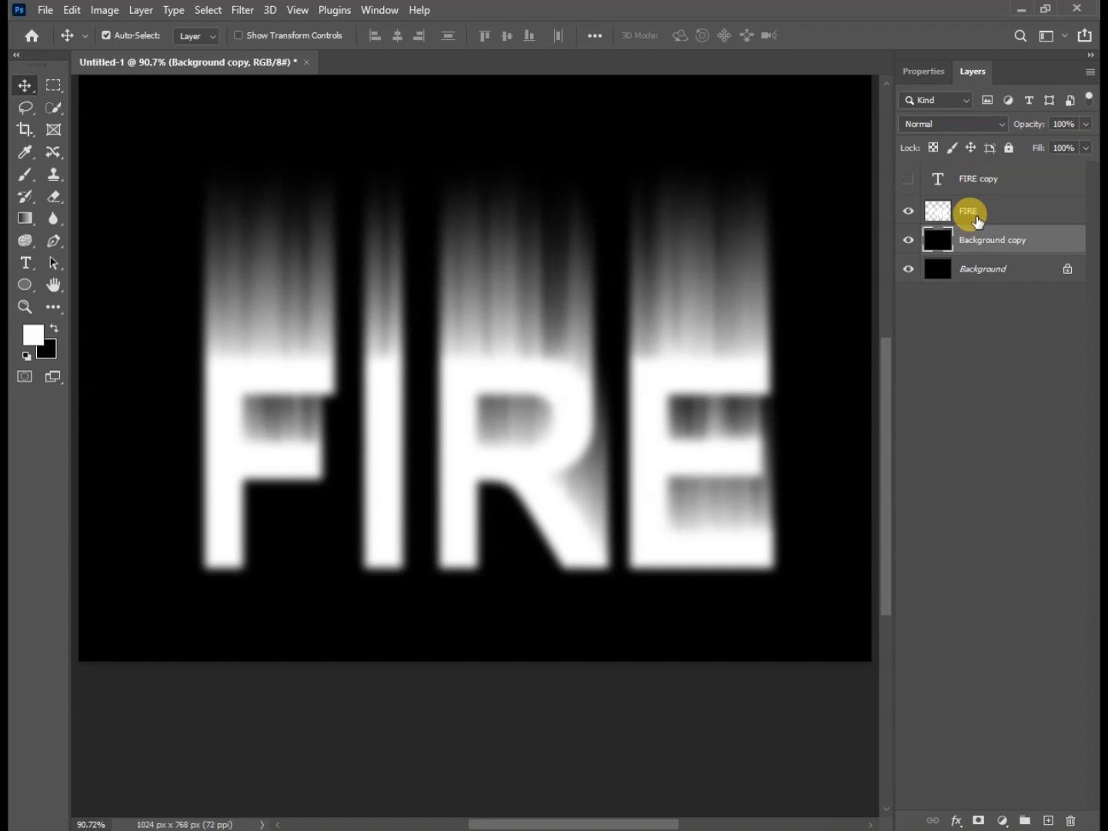
right_click(974, 214)
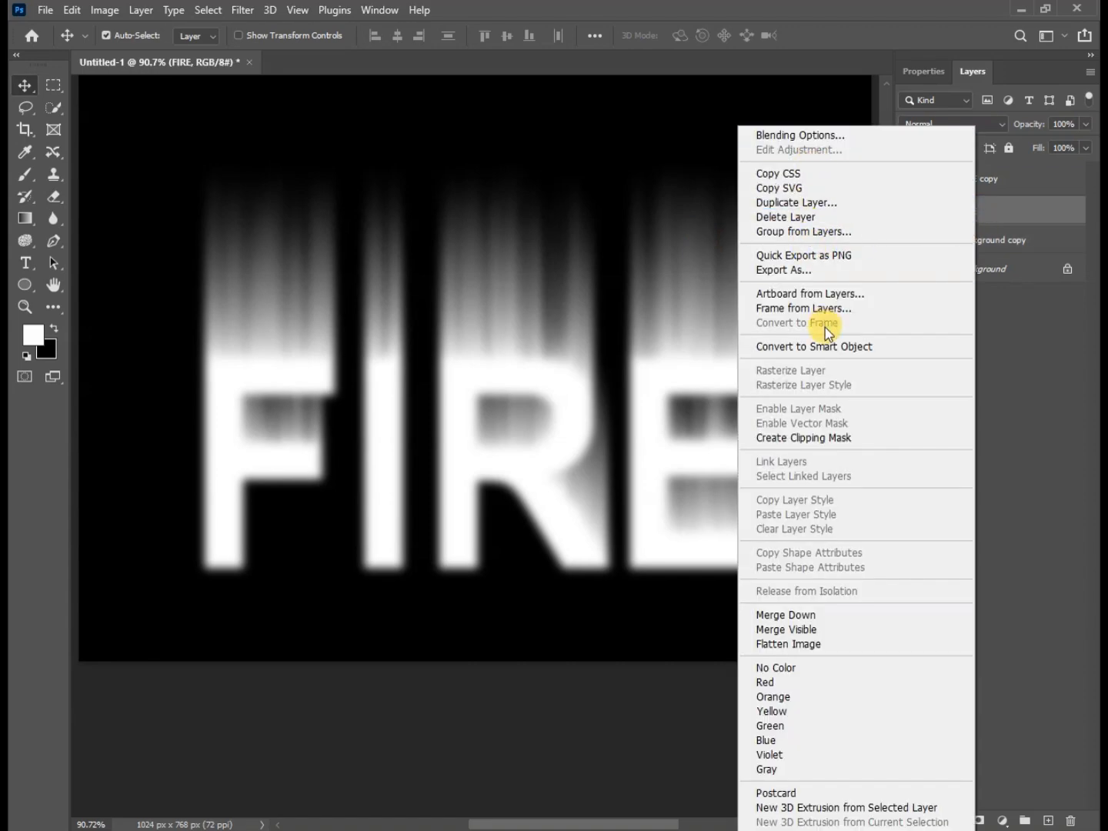
left_click(808, 615)
- In Liquify, warp the streaks above all four letters upward into wavy flame tips with a size 100 brush
left_click(242, 10)
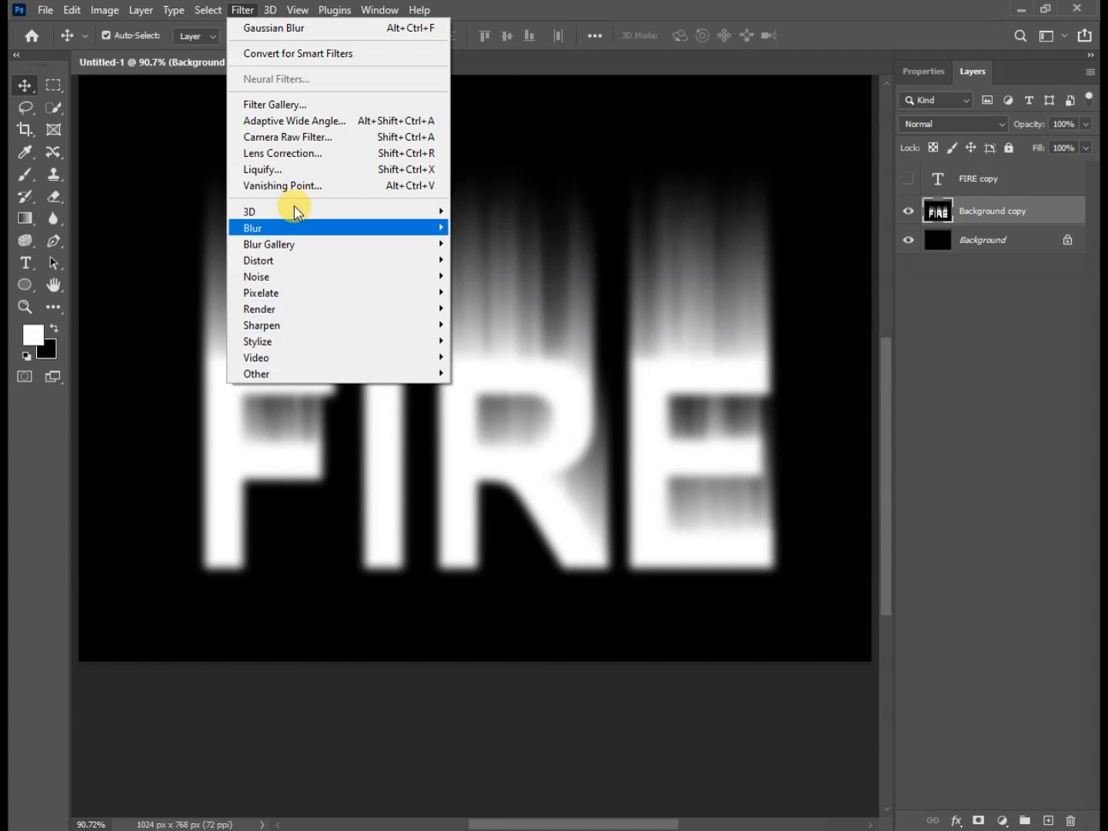
left_click(306, 171)
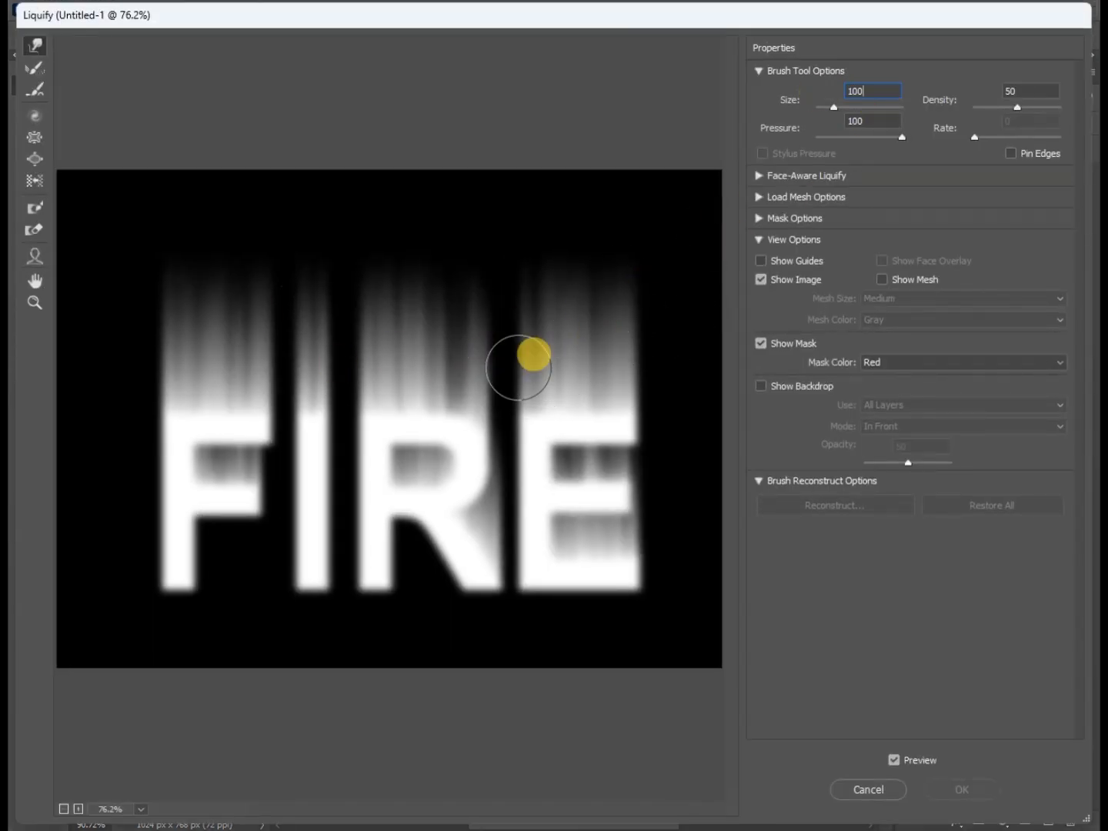
left_click_drag(611, 347, 614, 138)
mouse_move(546, 344)
left_mouse_down()
mouse_move(523, 218)
mouse_move(549, 148)
left_mouse_up()
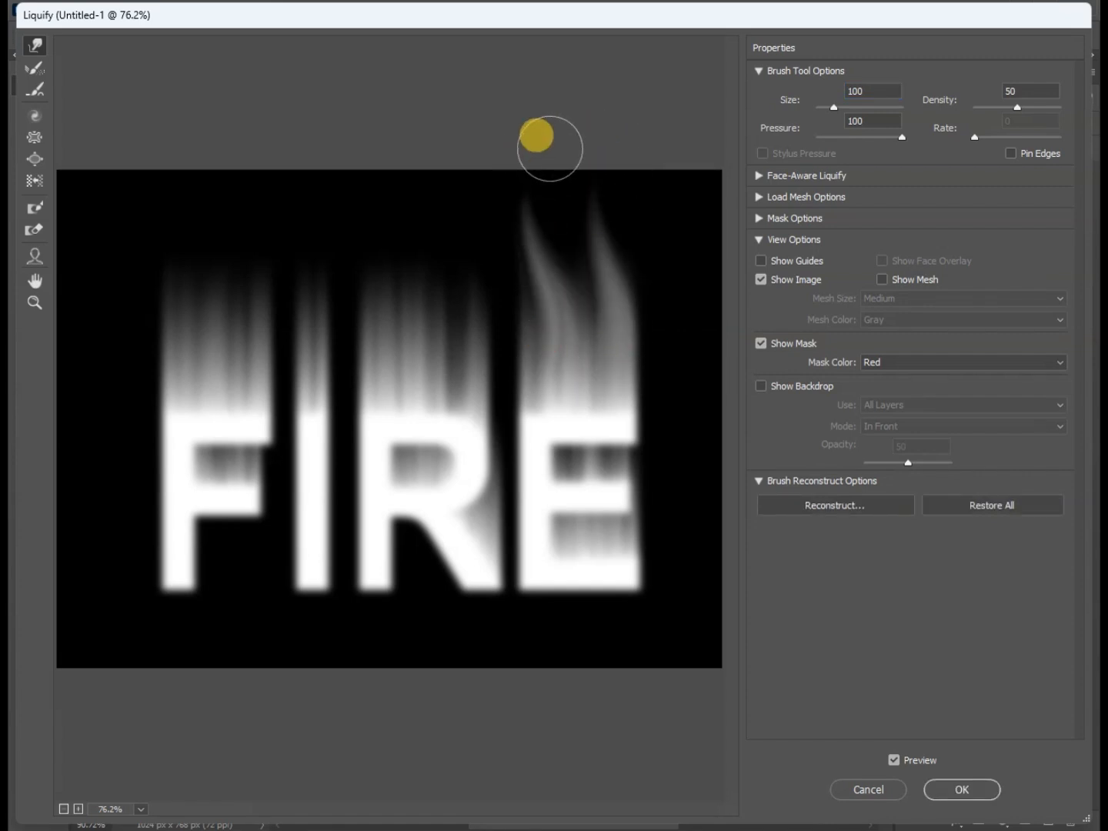
mouse_move(454, 350)
left_mouse_down()
mouse_move(455, 266)
mouse_move(490, 187)
left_mouse_up()
mouse_move(412, 347)
left_mouse_down()
mouse_move(405, 234)
mouse_move(383, 178)
left_mouse_up()
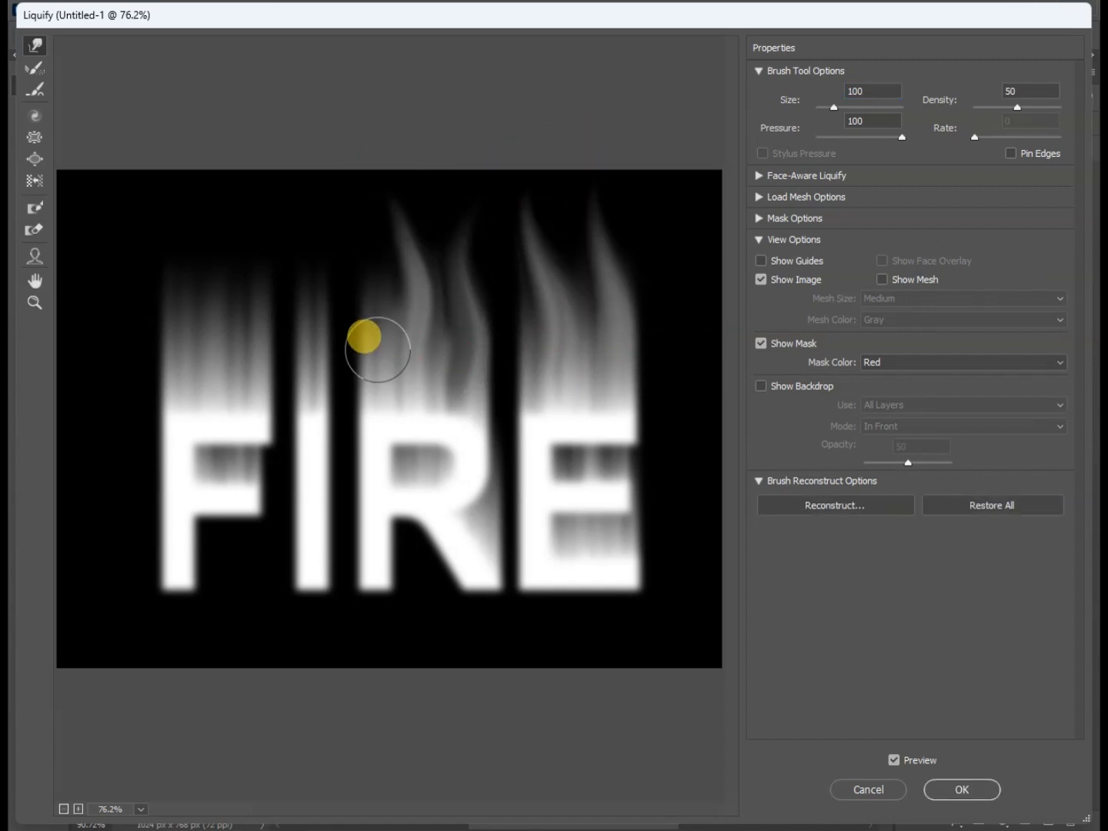
left_click_drag(378, 349, 376, 225)
left_click_drag(312, 347, 316, 206)
mouse_move(260, 346)
left_mouse_down()
mouse_move(259, 275)
mouse_move(223, 173)
left_mouse_up()
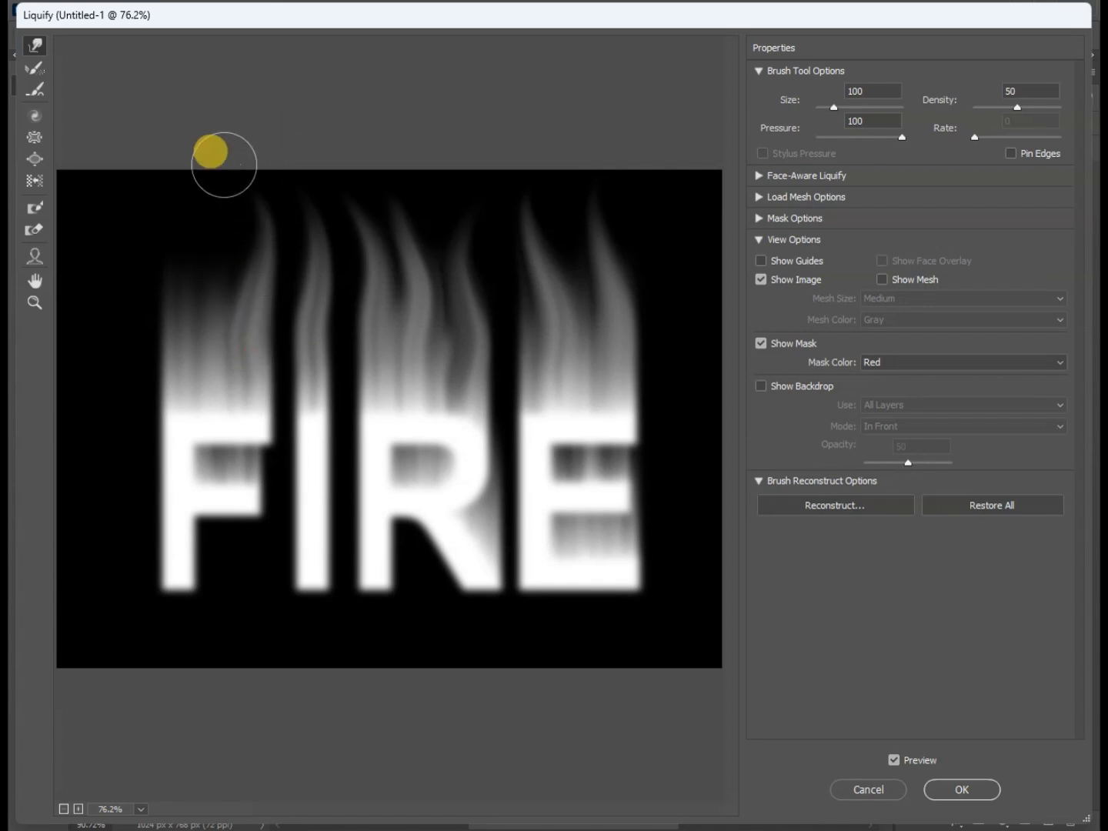
mouse_move(197, 347)
left_mouse_down()
mouse_move(207, 260)
mouse_move(174, 196)
left_mouse_up()
- Set the Liquify brush size to 50 and pull smaller flames from the E and R
left_click(878, 99)
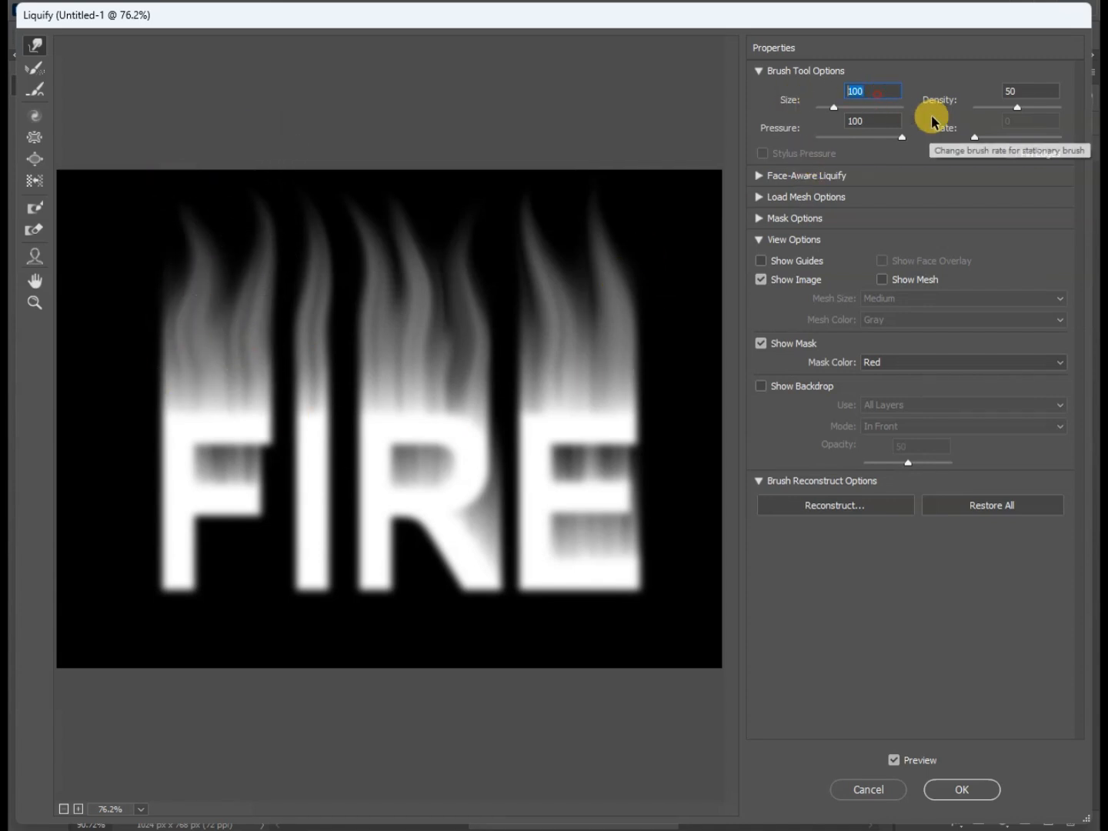
type("25")
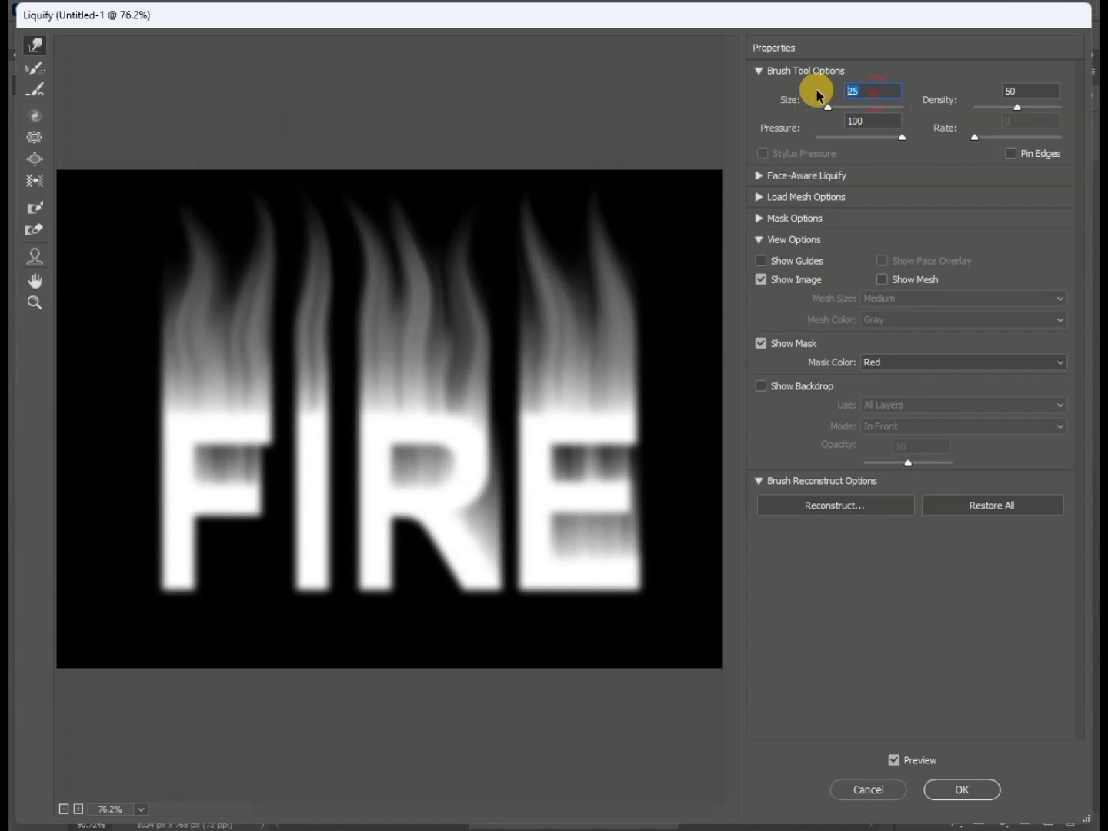
type("50")
mouse_move(583, 356)
left_mouse_down()
mouse_move(550, 206)
mouse_move(603, 379)
left_mouse_up()
mouse_move(645, 513)
left_mouse_down()
mouse_move(660, 410)
mouse_move(649, 457)
mouse_move(687, 387)
mouse_move(621, 427)
mouse_move(658, 365)
left_mouse_up()
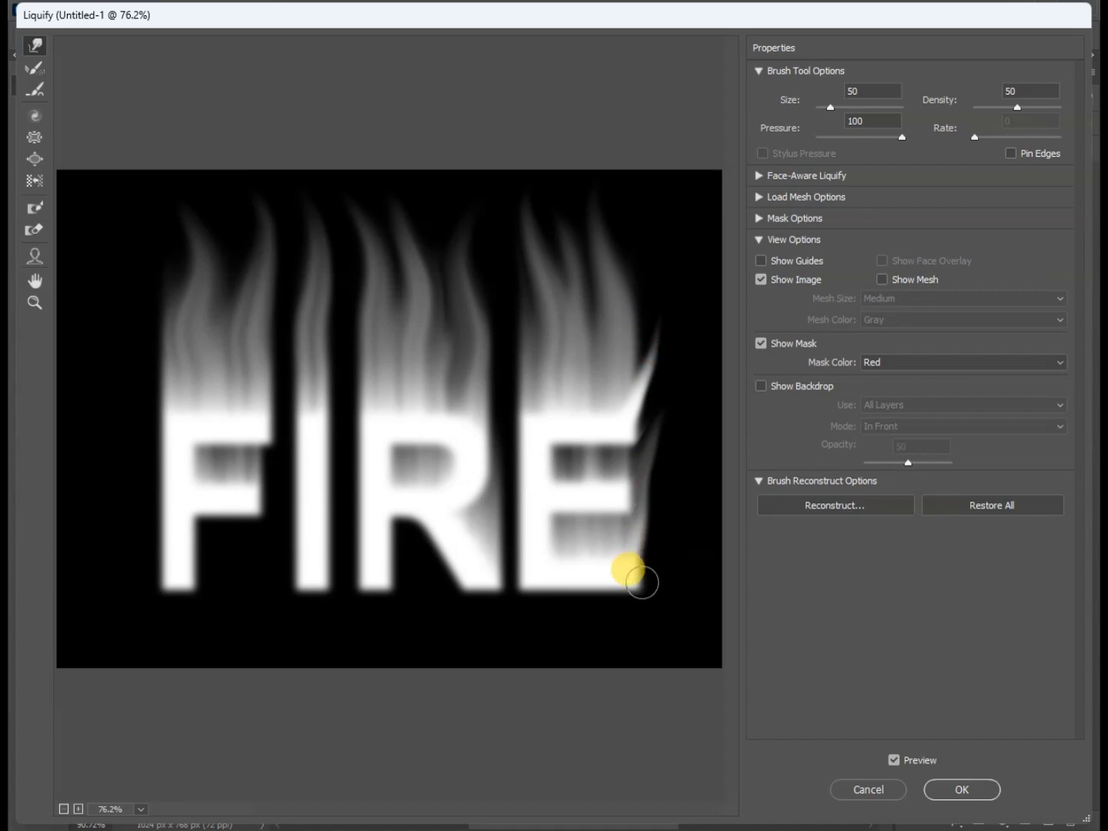
mouse_move(502, 569)
left_mouse_down()
mouse_move(485, 553)
mouse_move(503, 449)
mouse_move(500, 537)
mouse_move(482, 485)
mouse_move(501, 330)
mouse_move(491, 357)
mouse_move(483, 273)
mouse_move(536, 350)
mouse_move(523, 358)
mouse_move(515, 275)
left_mouse_up()
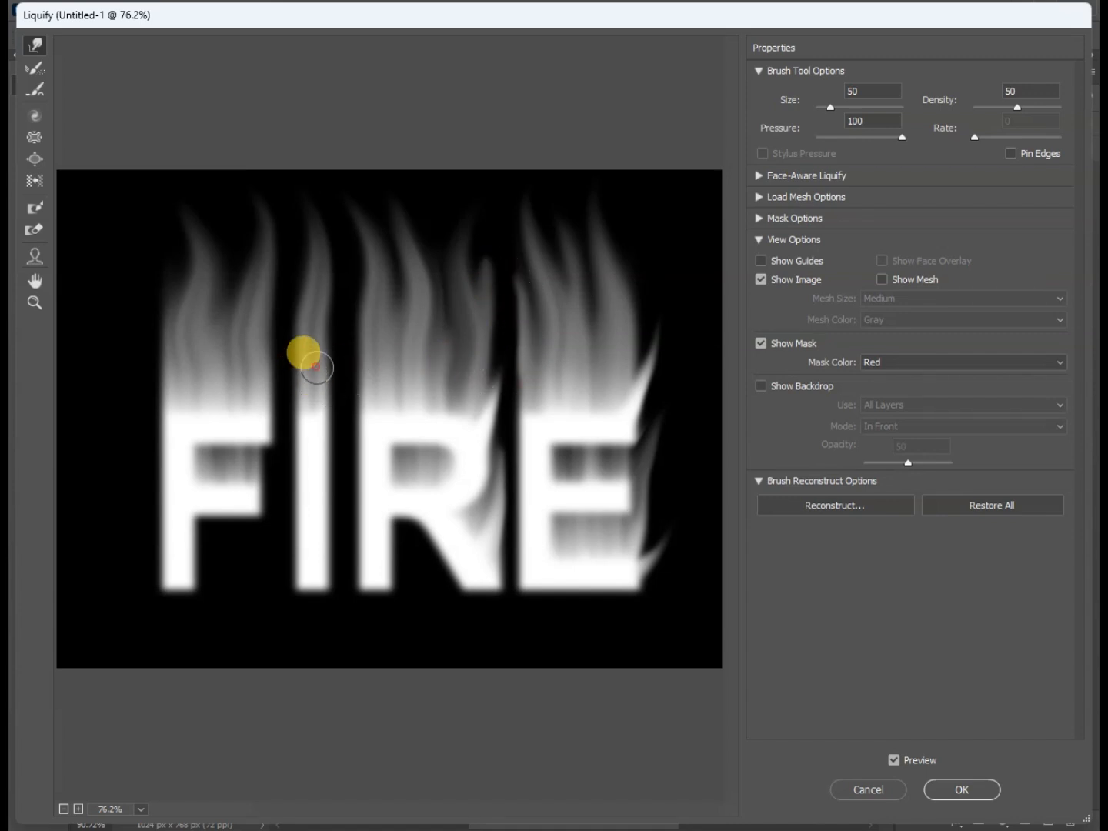
- Pull smaller flames outward from the I and along both sides of the F
left_click_drag(316, 368, 336, 332)
mouse_move(312, 248)
left_mouse_down()
mouse_move(259, 343)
mouse_move(283, 295)
left_mouse_up()
mouse_move(200, 326)
left_mouse_down()
mouse_move(173, 325)
mouse_move(183, 251)
mouse_move(169, 265)
mouse_move(160, 412)
mouse_move(155, 348)
mouse_move(129, 300)
mouse_move(153, 341)
mouse_move(144, 293)
mouse_move(156, 465)
mouse_move(145, 439)
left_mouse_up()
left_click_drag(160, 539, 148, 505)
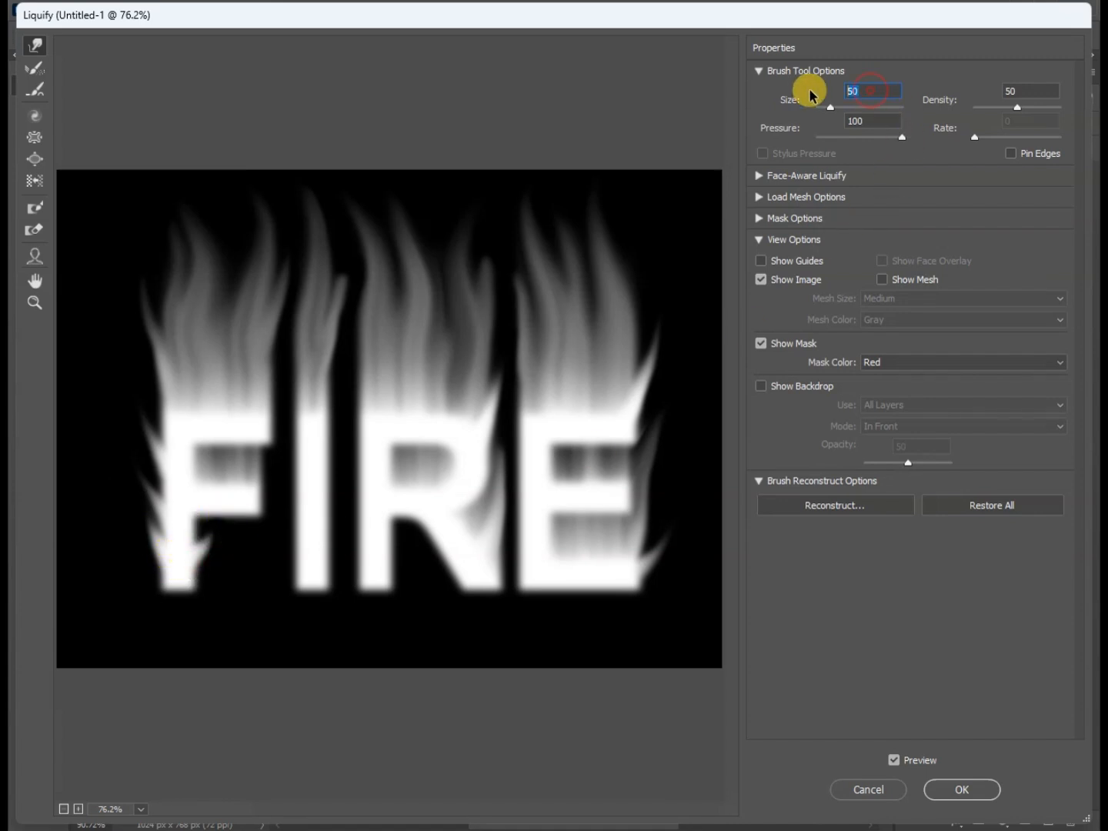
- Set the Liquify brush size to 25 and pull fine flame tips from the edges of the F and I
left_click(35, 305)
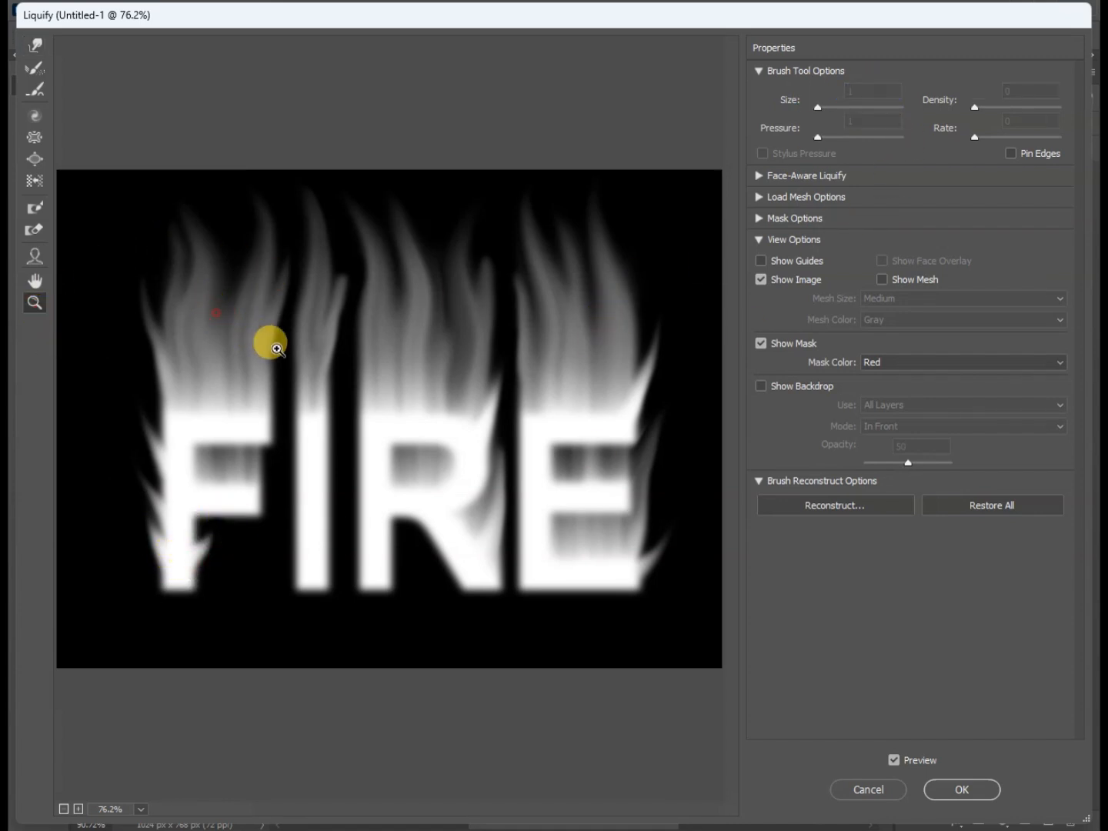
left_click_drag(277, 348, 353, 346)
left_click(65, 809)
left_click(65, 809)
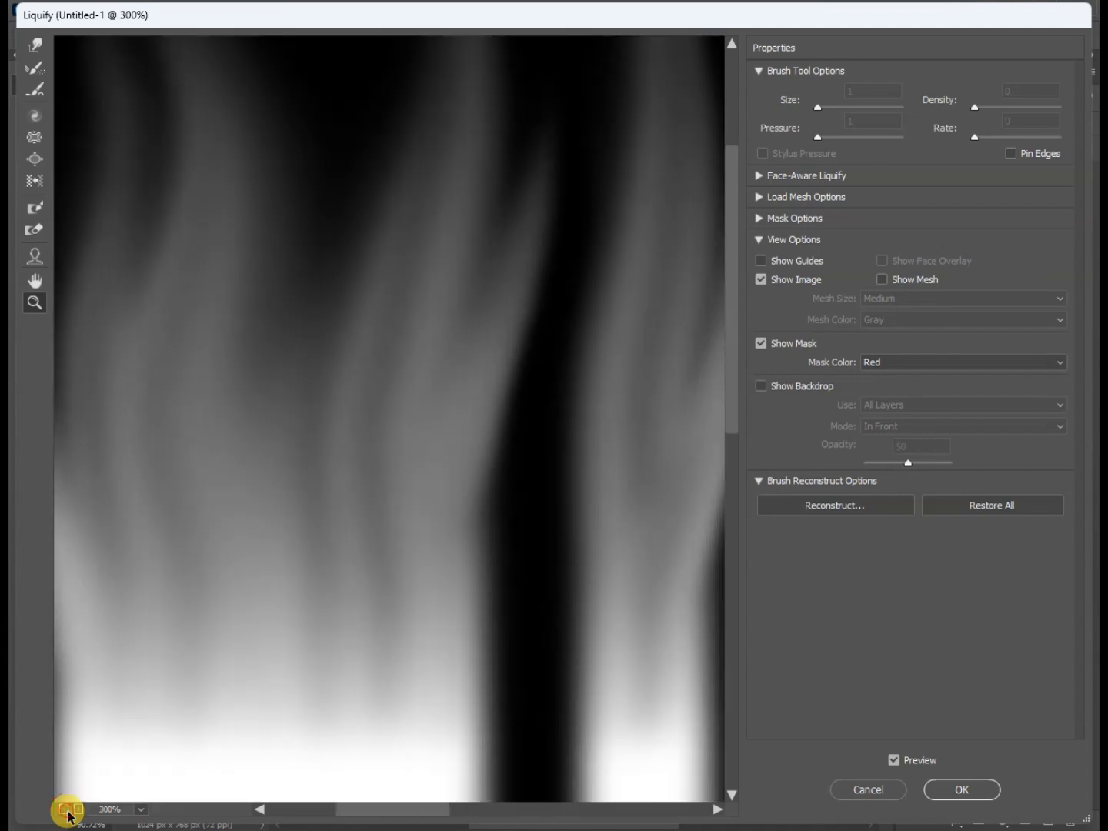
left_click(64, 809)
left_click(357, 429)
scroll(357, 429, "down", 3)
left_click(34, 45)
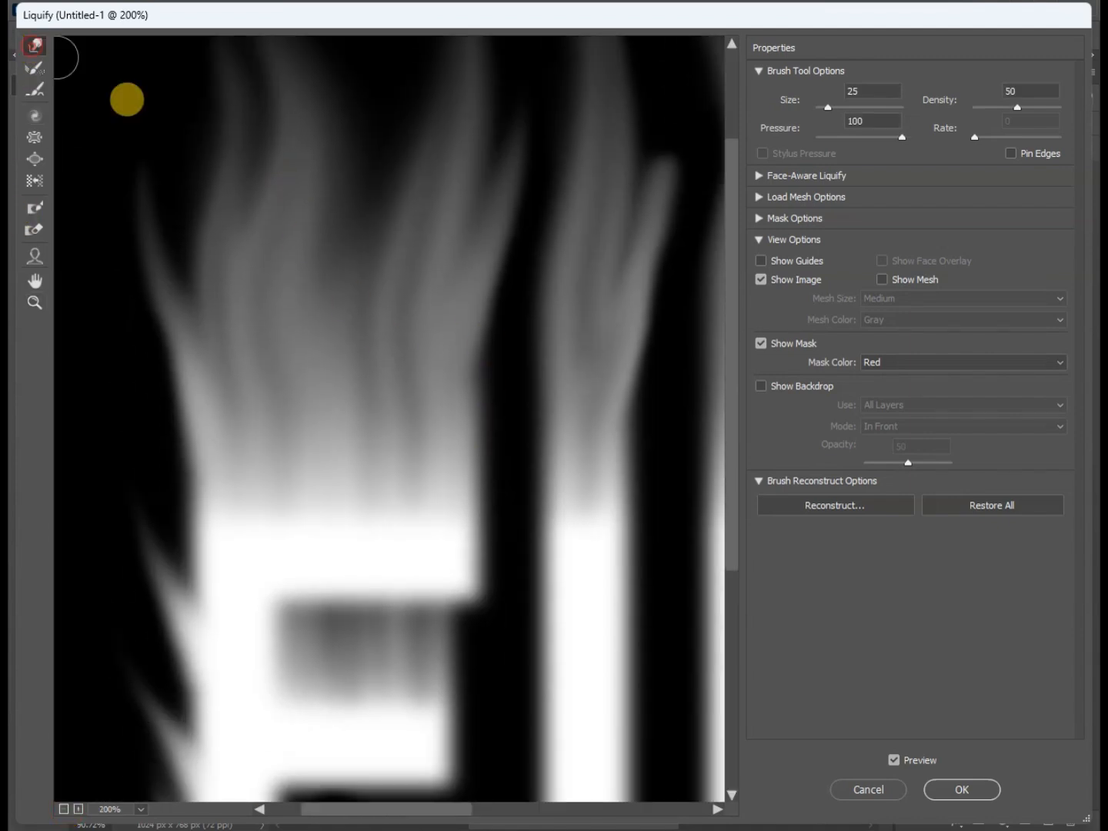
mouse_move(462, 415)
left_mouse_down()
mouse_move(518, 282)
mouse_move(467, 468)
mouse_move(512, 427)
mouse_move(512, 395)
left_mouse_up()
scroll(473, 601, "down", 9)
scroll(438, 470, "up", 3)
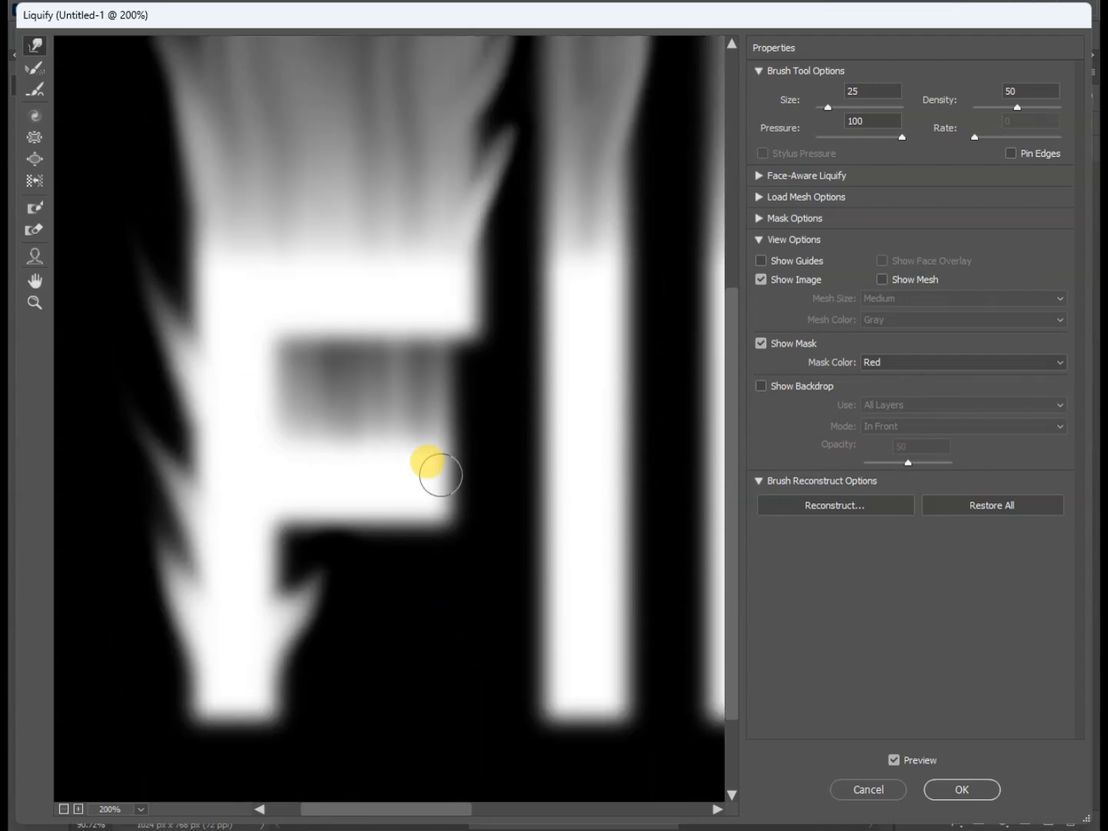
mouse_move(438, 470)
left_mouse_down()
mouse_move(503, 367)
mouse_move(454, 526)
mouse_move(496, 482)
mouse_move(507, 571)
mouse_move(520, 484)
mouse_move(546, 491)
mouse_move(522, 340)
mouse_move(617, 386)
mouse_move(648, 324)
mouse_move(621, 583)
mouse_move(655, 459)
mouse_move(627, 559)
left_mouse_up()
- Pull fine flame tips from the R's outer edge, inner bowl, stem and leg
mouse_move(422, 812)
left_mouse_down()
mouse_move(521, 783)
mouse_move(539, 789)
left_mouse_up()
left_click_drag(610, 589, 587, 670)
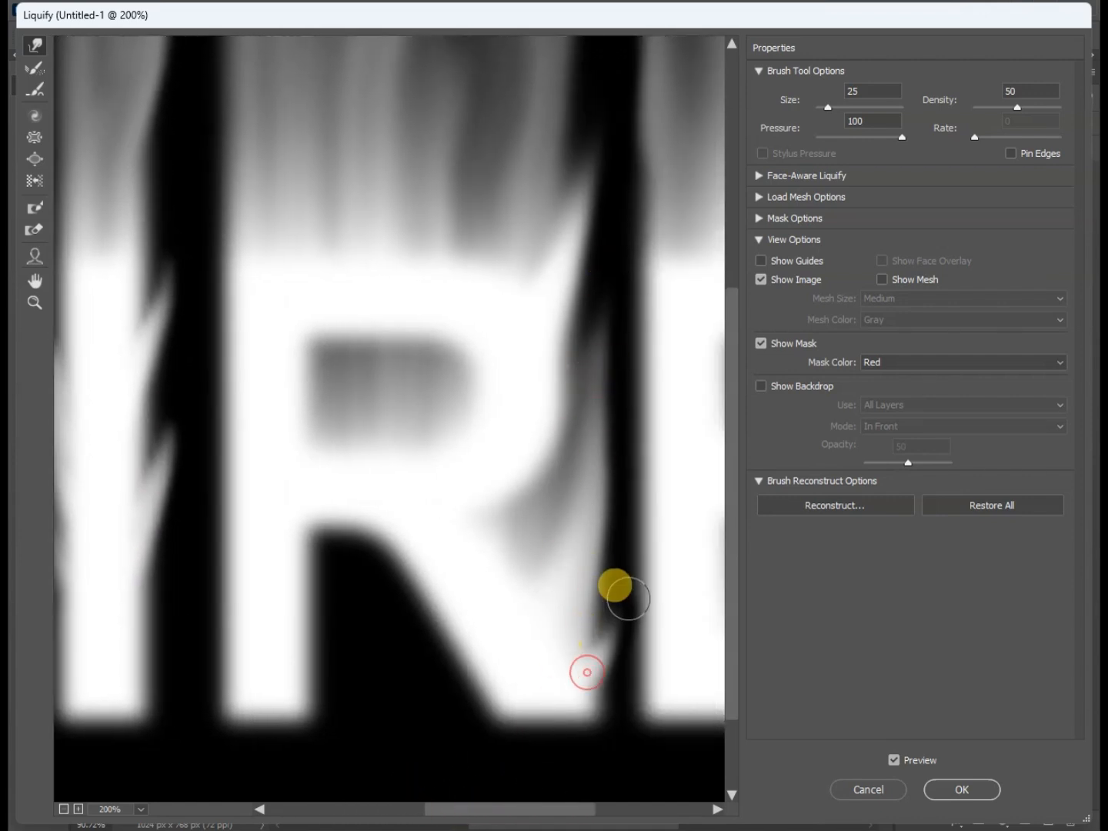
left_click_drag(348, 462, 381, 380)
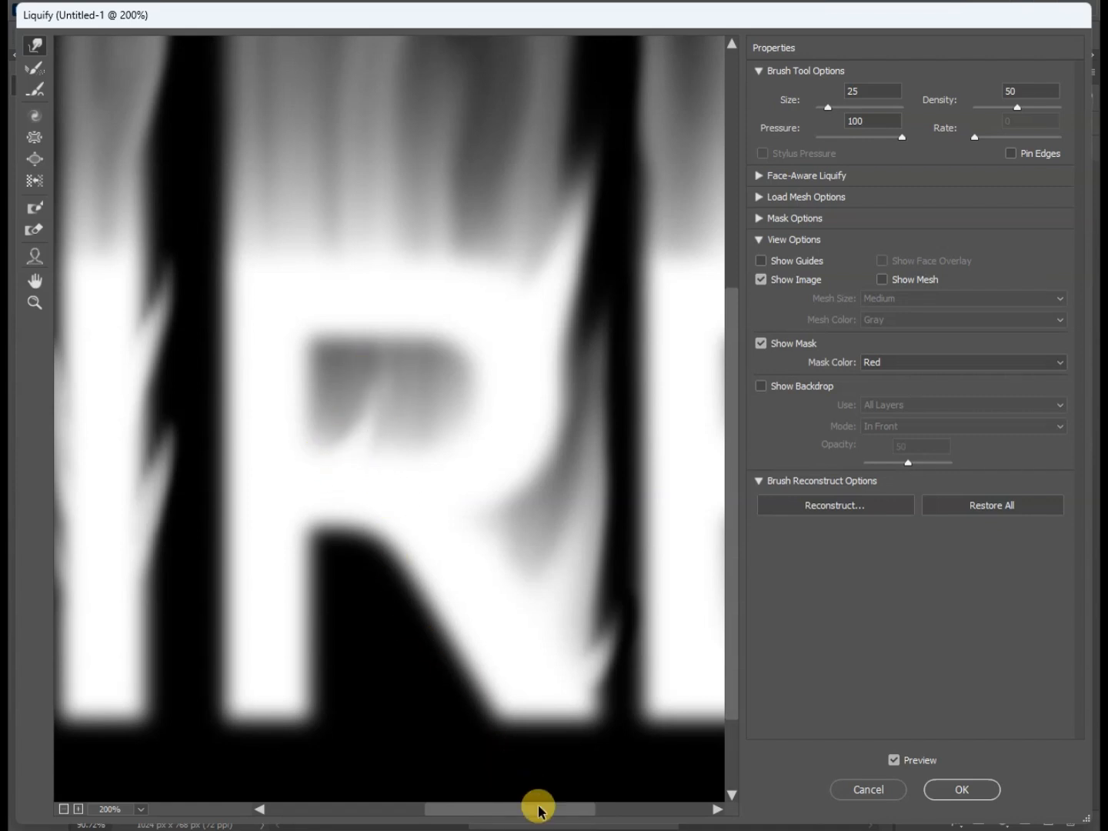
mouse_move(307, 703)
left_mouse_down()
mouse_move(327, 675)
mouse_move(332, 599)
left_mouse_up()
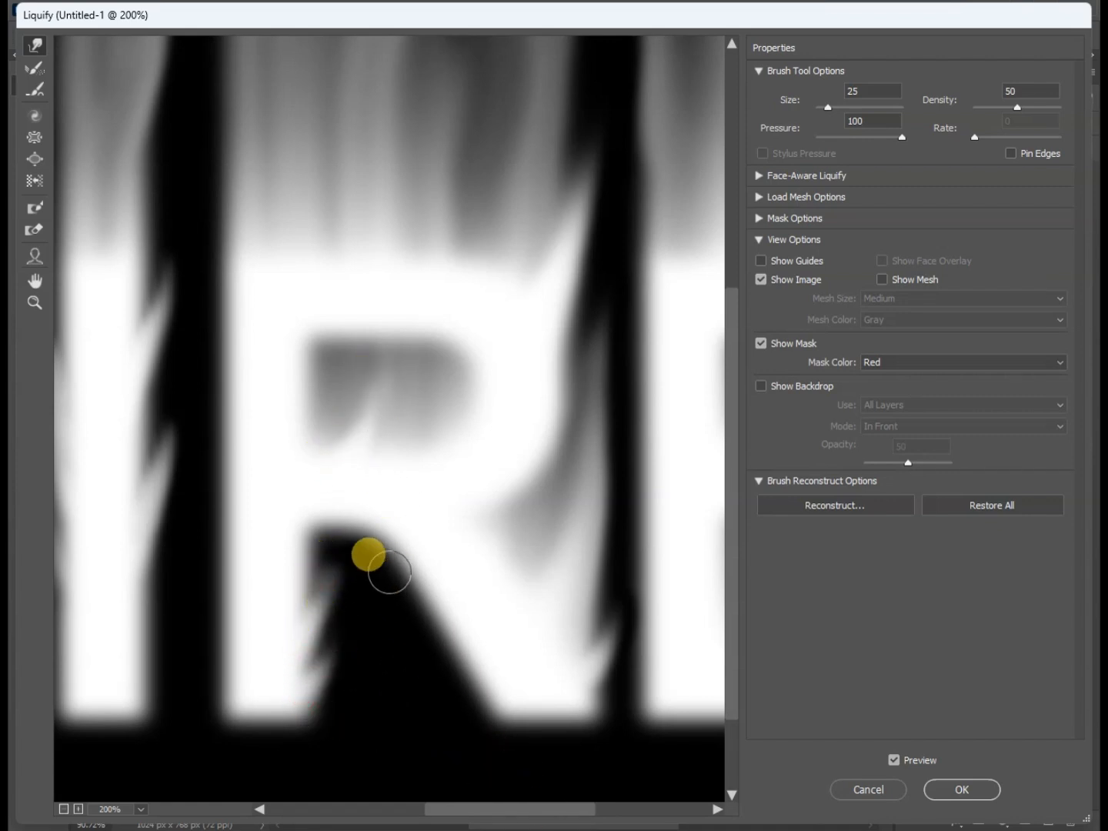
mouse_move(391, 572)
left_mouse_down()
mouse_move(434, 661)
mouse_move(411, 601)
mouse_move(460, 640)
mouse_move(468, 673)
left_mouse_up()
mouse_move(467, 672)
left_mouse_down()
mouse_move(493, 753)
mouse_move(520, 720)
mouse_move(634, 719)
left_mouse_up()
- Pull fine flame tips along the E's right edge and apply the Liquify changes
left_click_drag(549, 812, 647, 808)
mouse_move(605, 457)
left_mouse_down()
mouse_move(613, 428)
mouse_move(648, 424)
mouse_move(623, 522)
mouse_move(641, 502)
left_mouse_up()
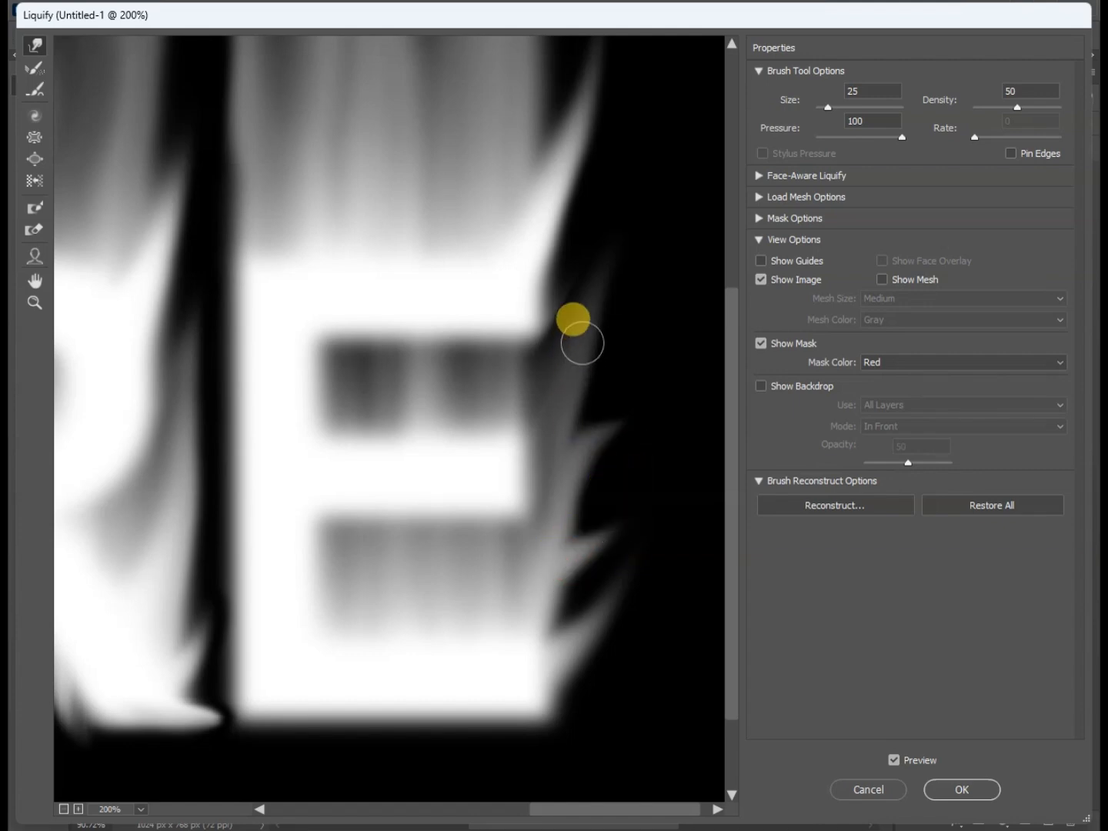
left_click_drag(542, 281, 593, 198)
left_click(962, 789)
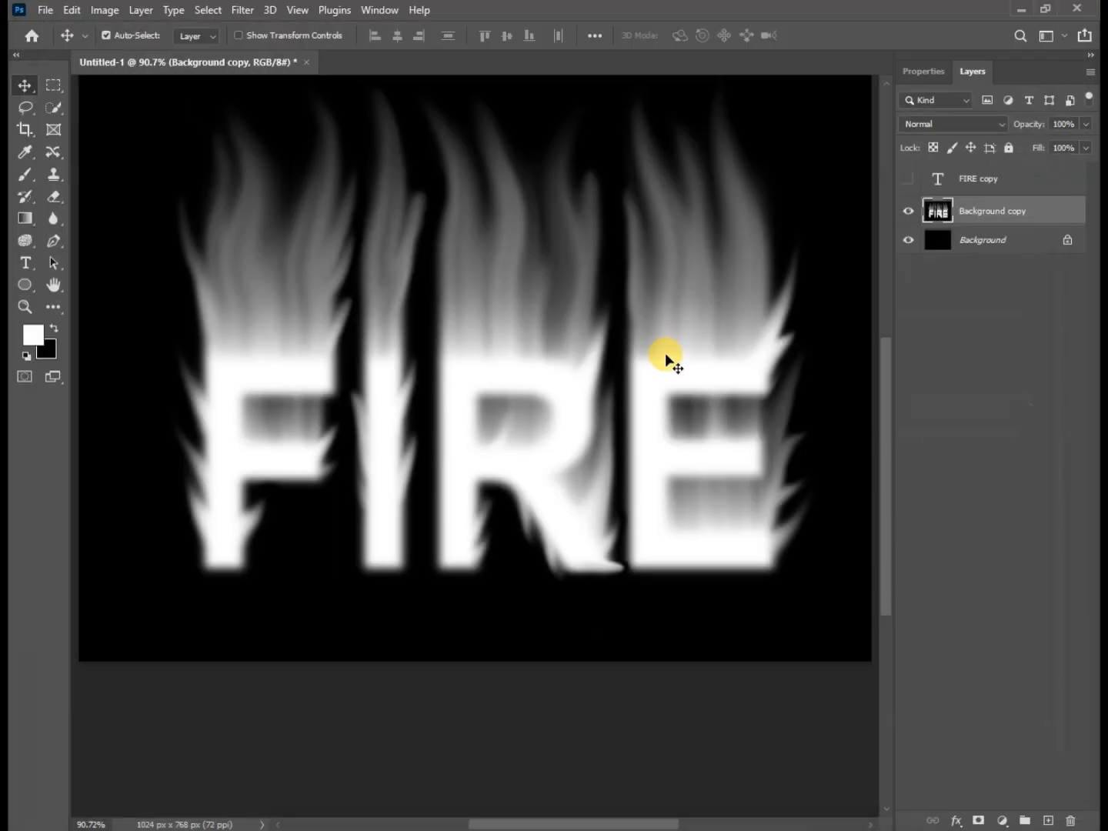
- Add a colorized Hue/Saturation adjustment above the flame layer with hue 40 and saturation 100
left_click(1002, 821)
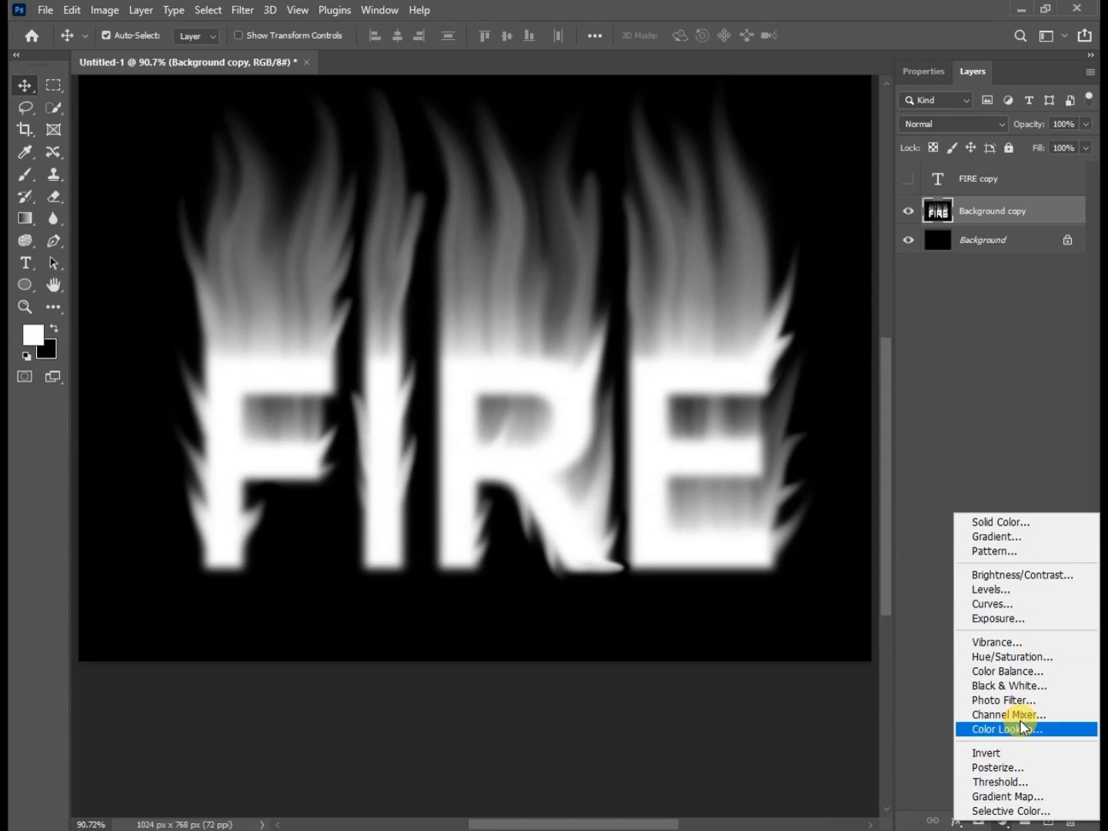
left_click(1041, 656)
left_click(994, 282)
left_click(1050, 175)
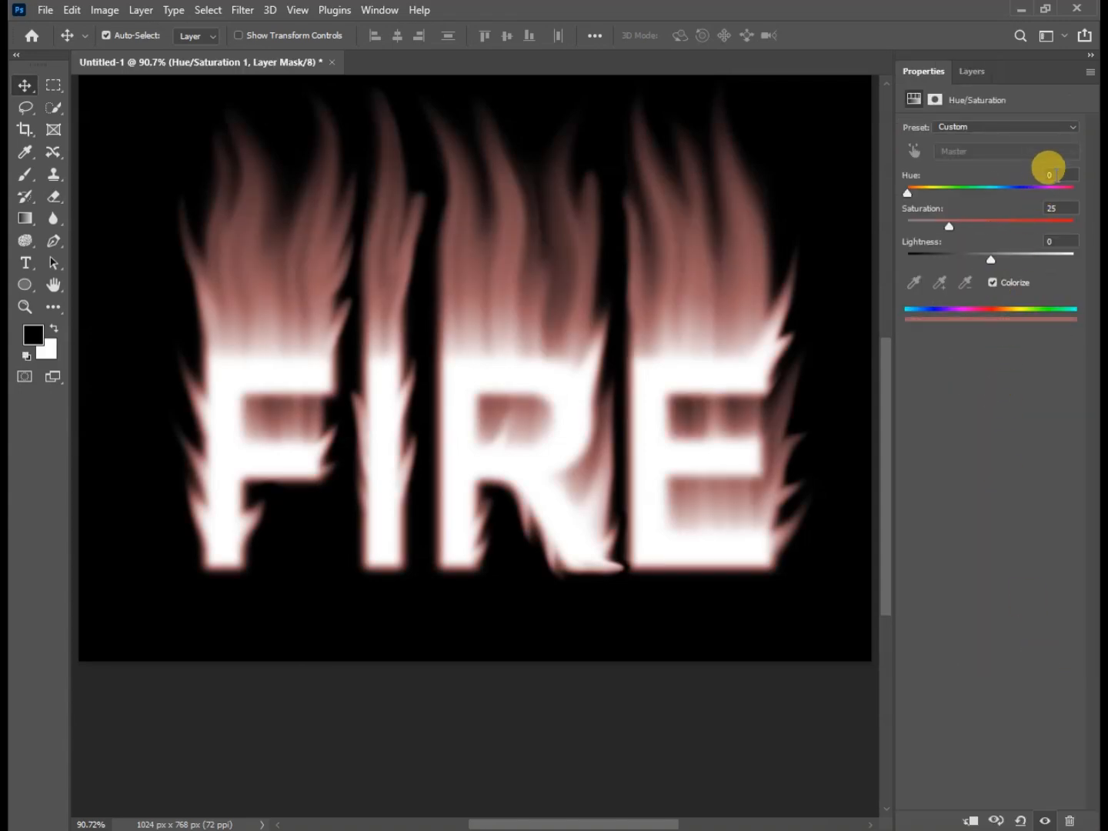
type("40")
key("Return")
type("100")
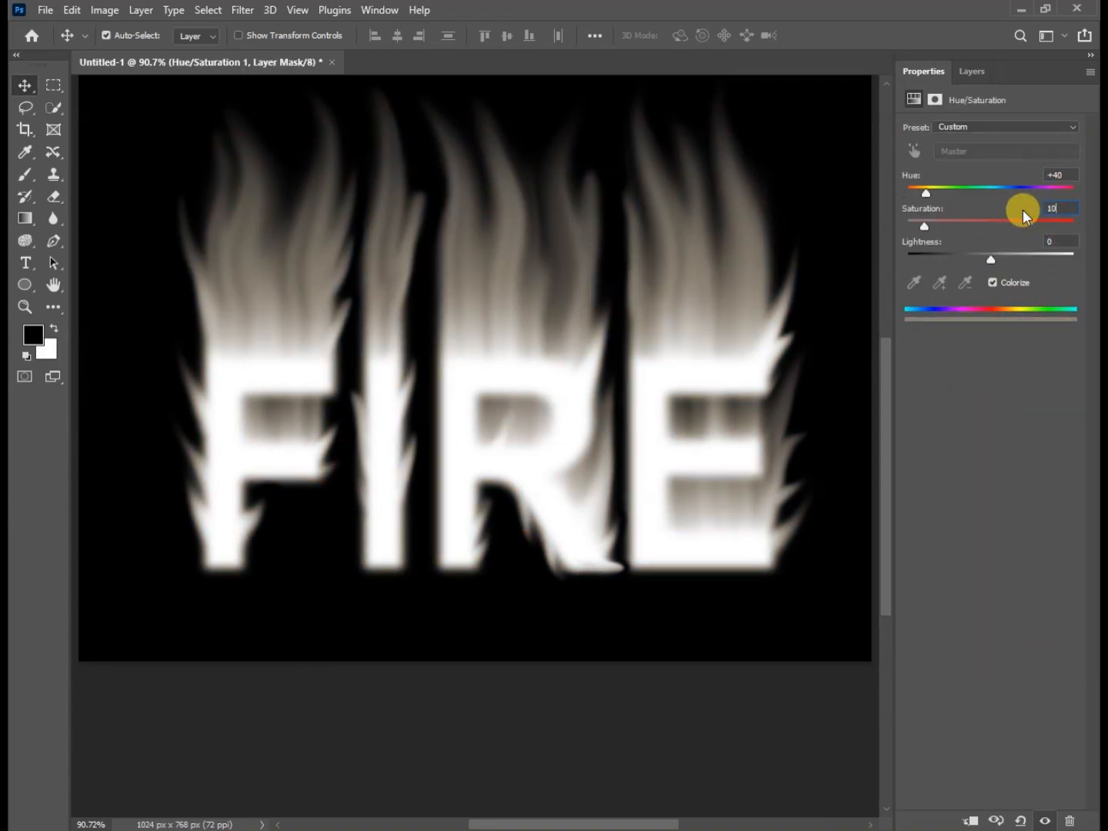
key("Return")
left_click(973, 71)
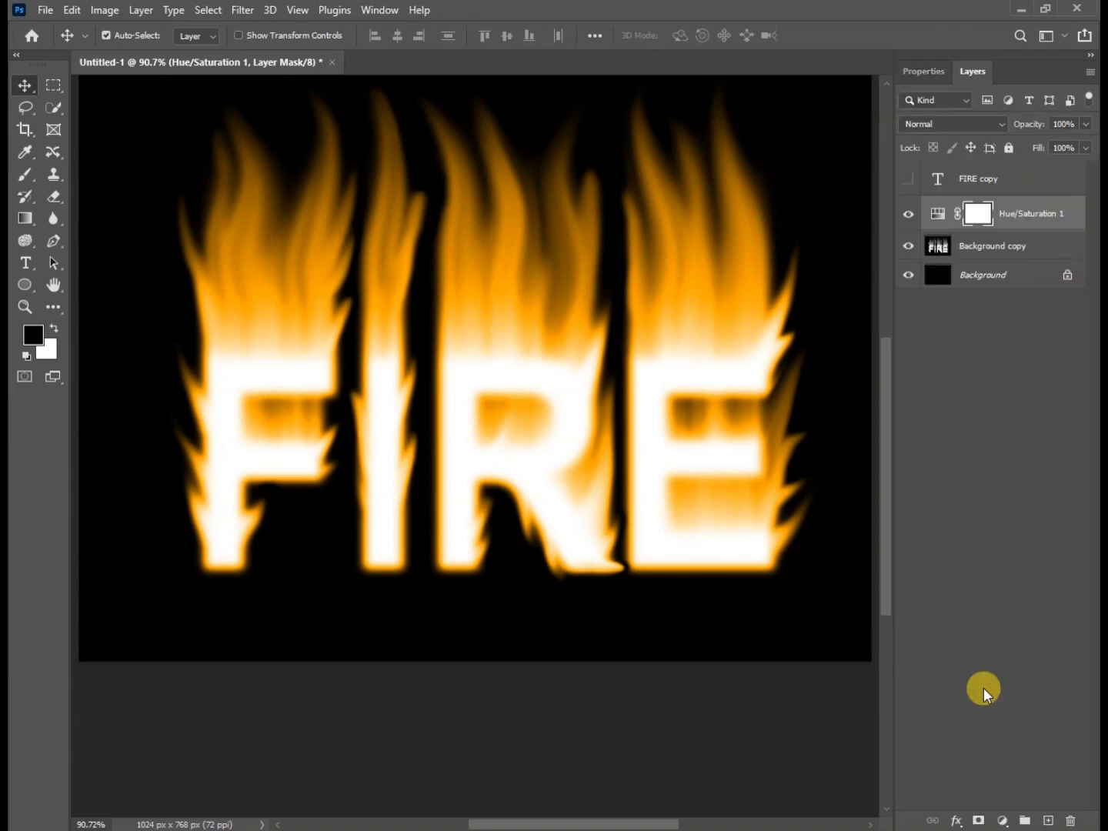
- Add a second Hue/Saturation adjustment with hue -25 and set its blend mode to Overlay
left_click(1000, 822)
left_click(1013, 665)
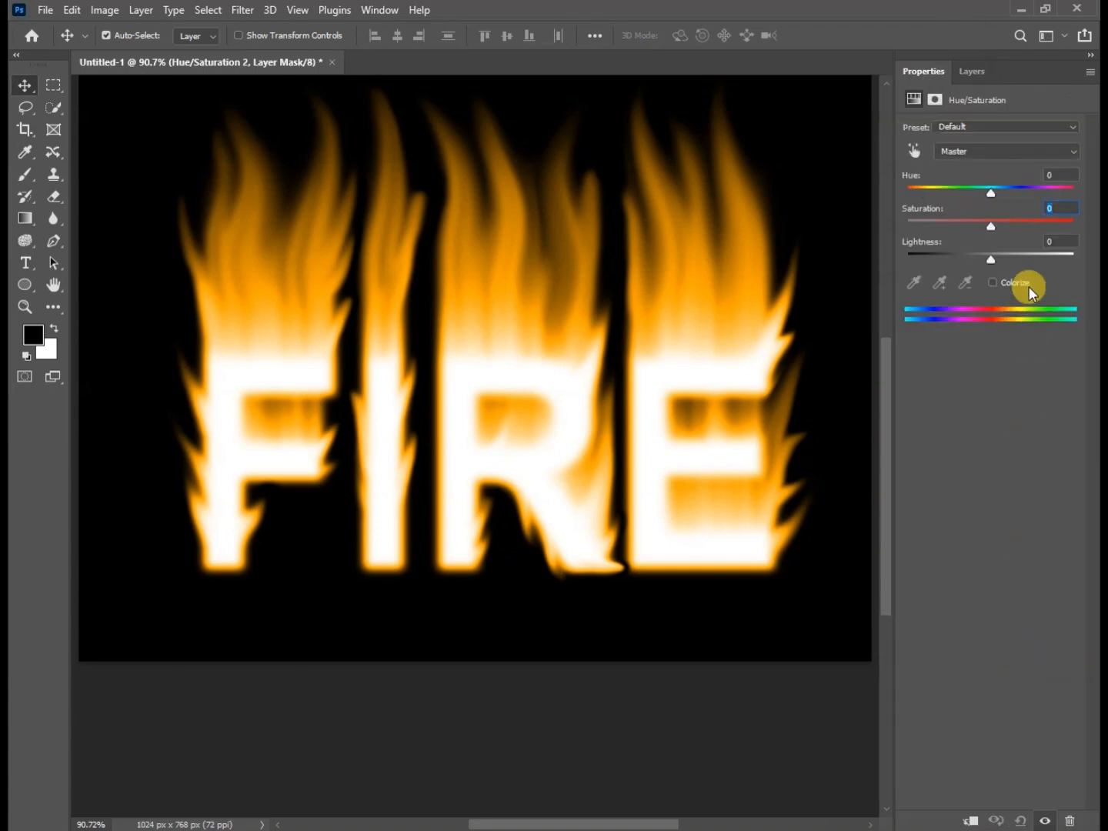
type("-25")
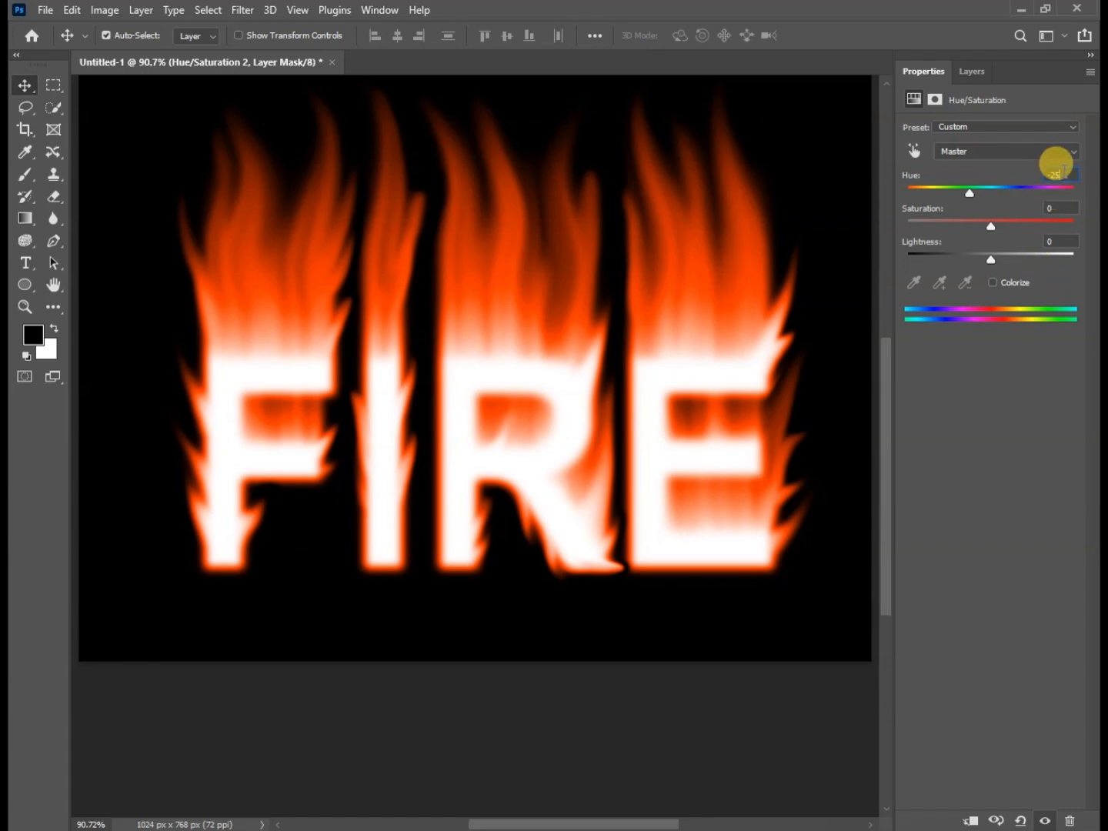
left_click(971, 71)
left_click(956, 120)
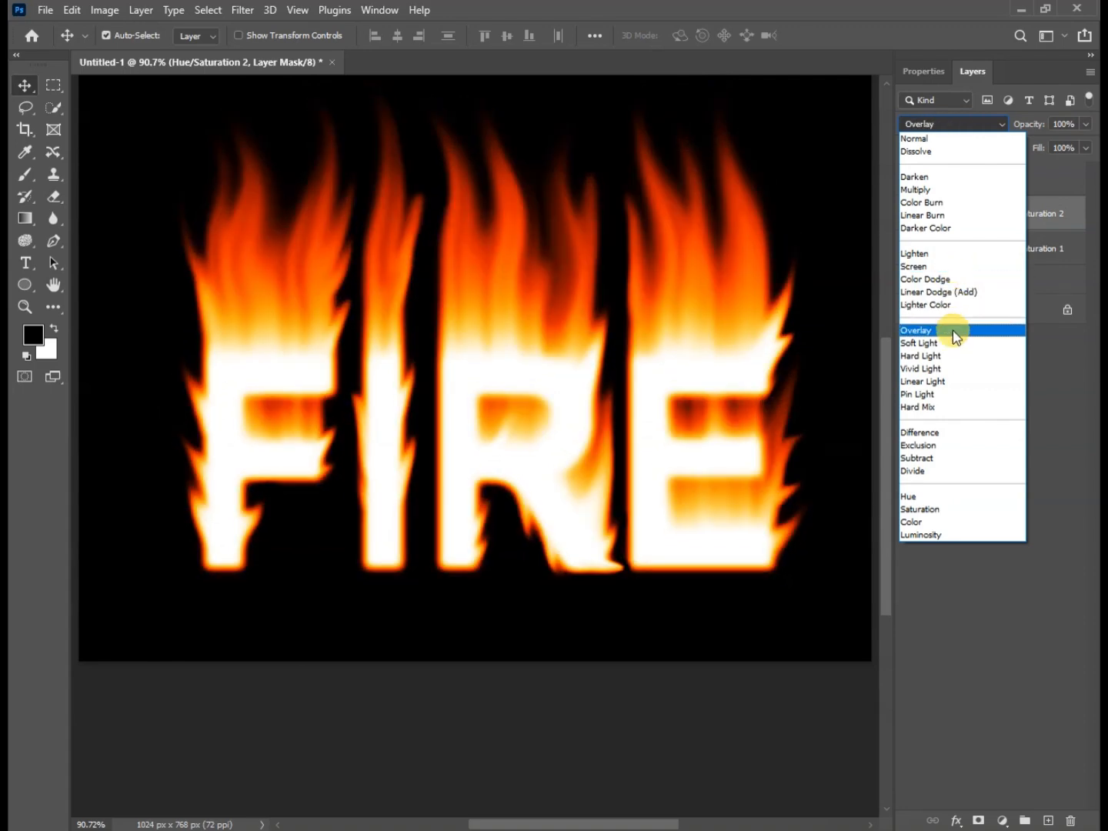
left_click(953, 331)
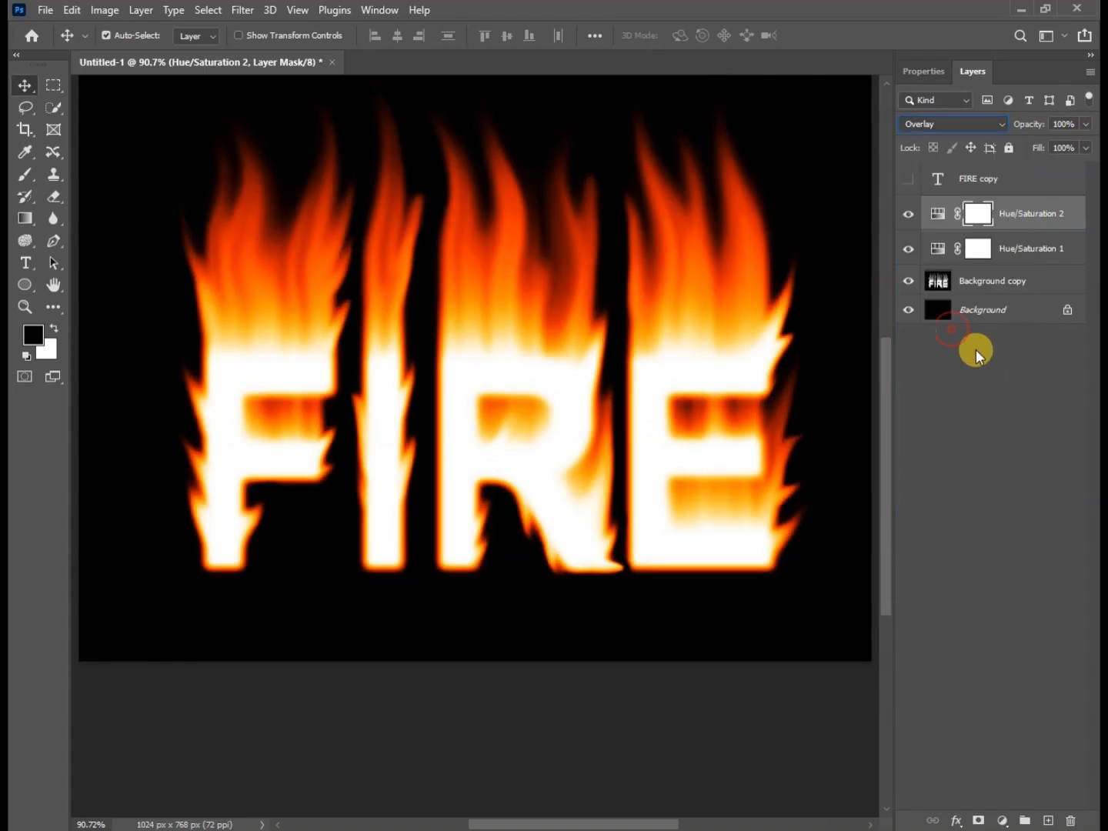
- Show the FIRE copy text layer and add a Gradient Overlay effect to it
left_click(978, 177)
left_click(908, 179)
left_click(957, 821)
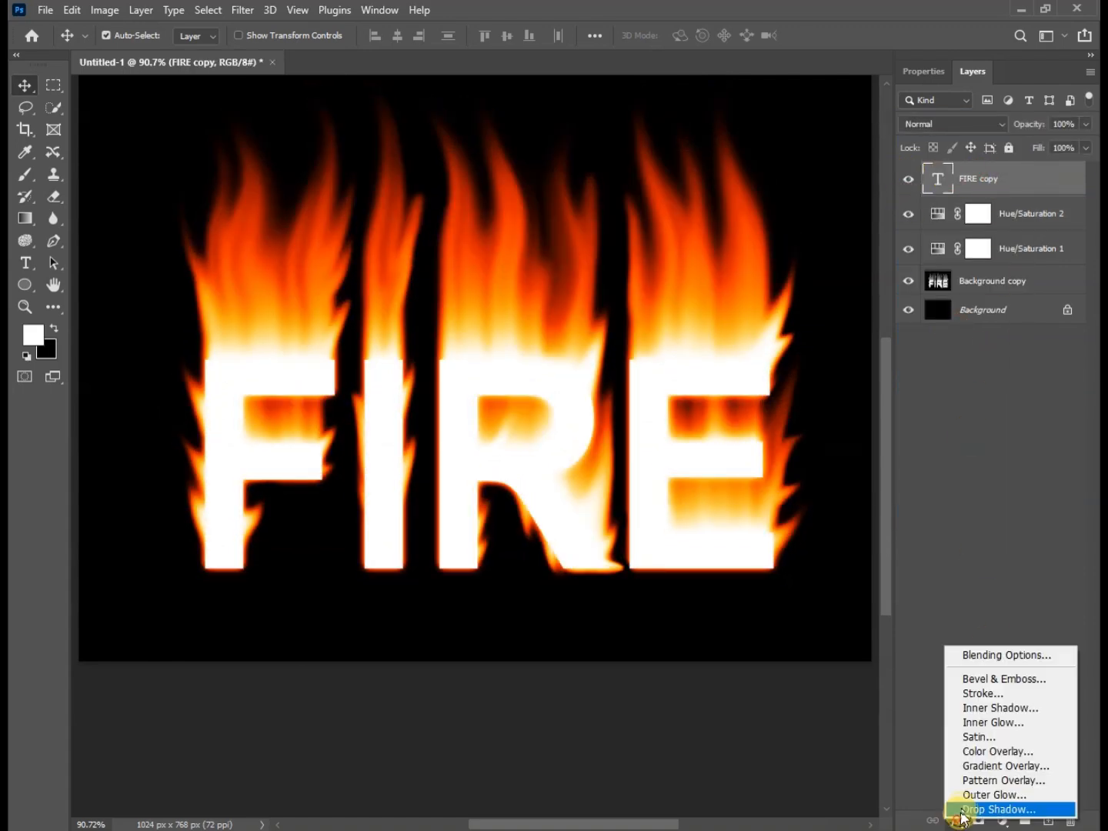
left_click(993, 766)
left_click_drag(658, 221, 722, 285)
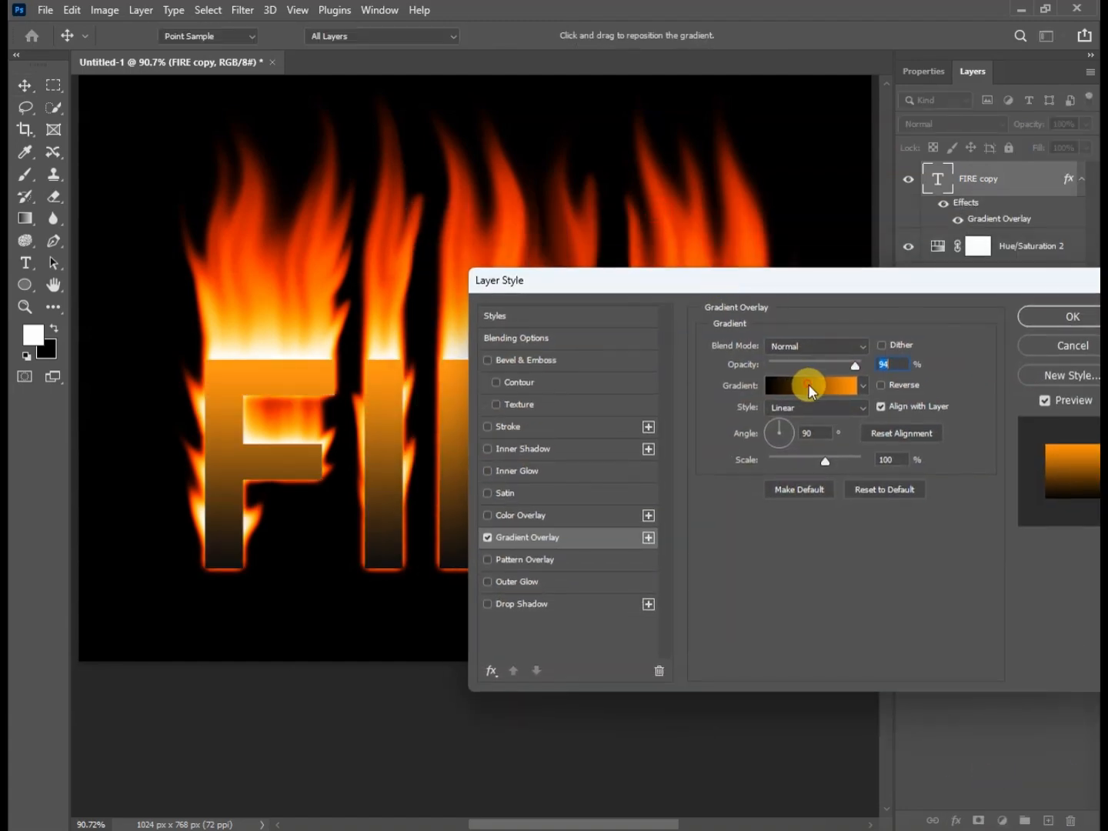
- Set the overlay gradient to run from black (000000) to an orange sampled from the flames (ff9609)
left_click(807, 384)
left_click(455, 608)
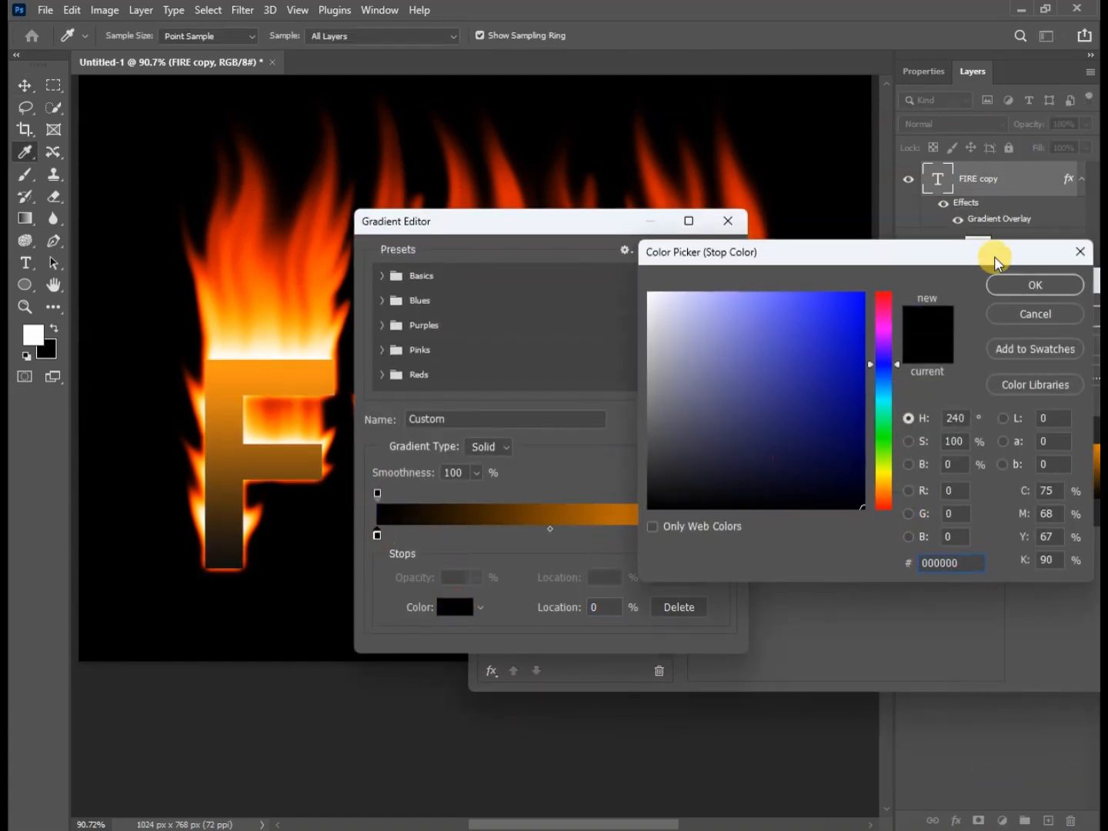
left_click(1021, 285)
left_click(452, 608)
left_click(260, 323)
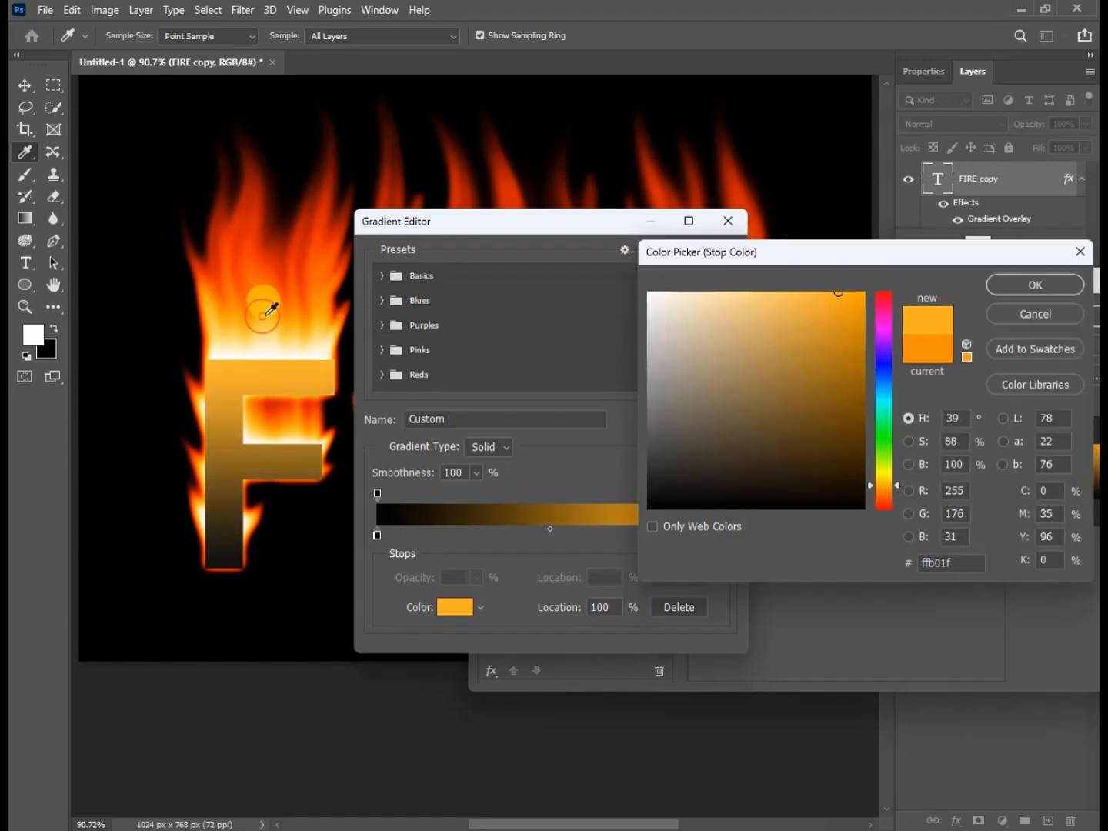
left_click_drag(274, 317, 274, 305)
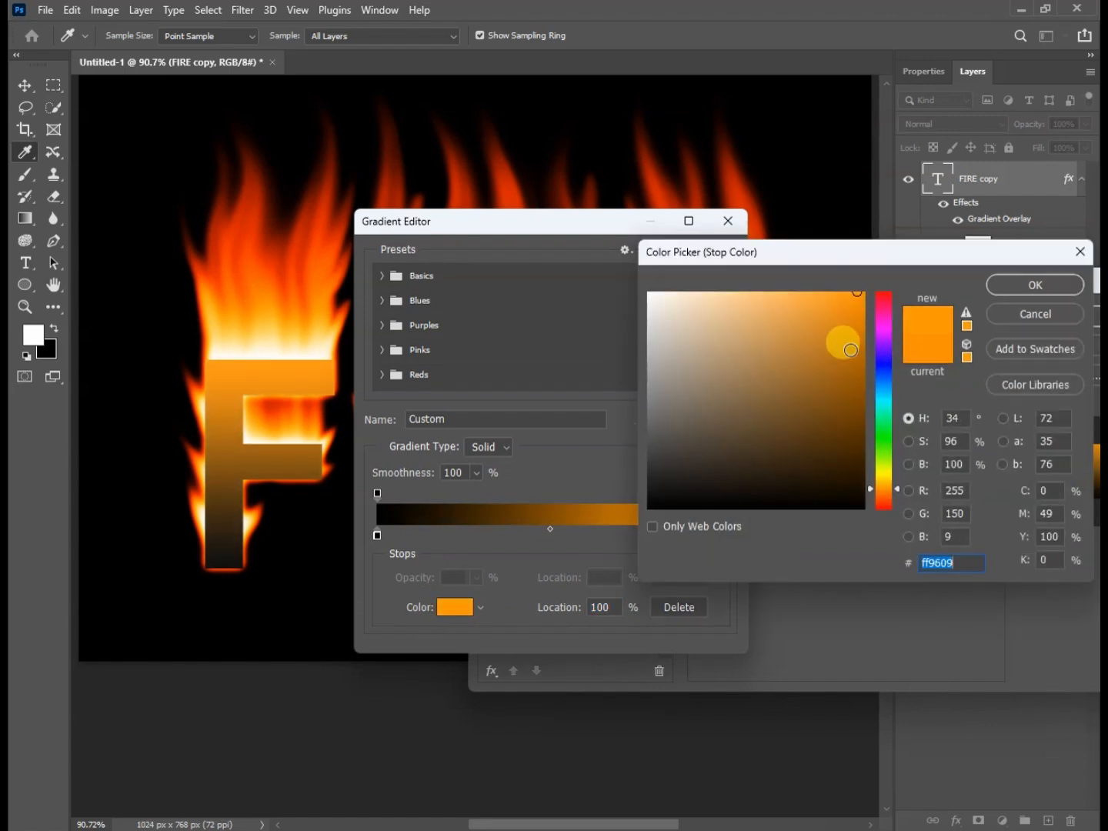
left_click(1007, 284)
left_click(720, 266)
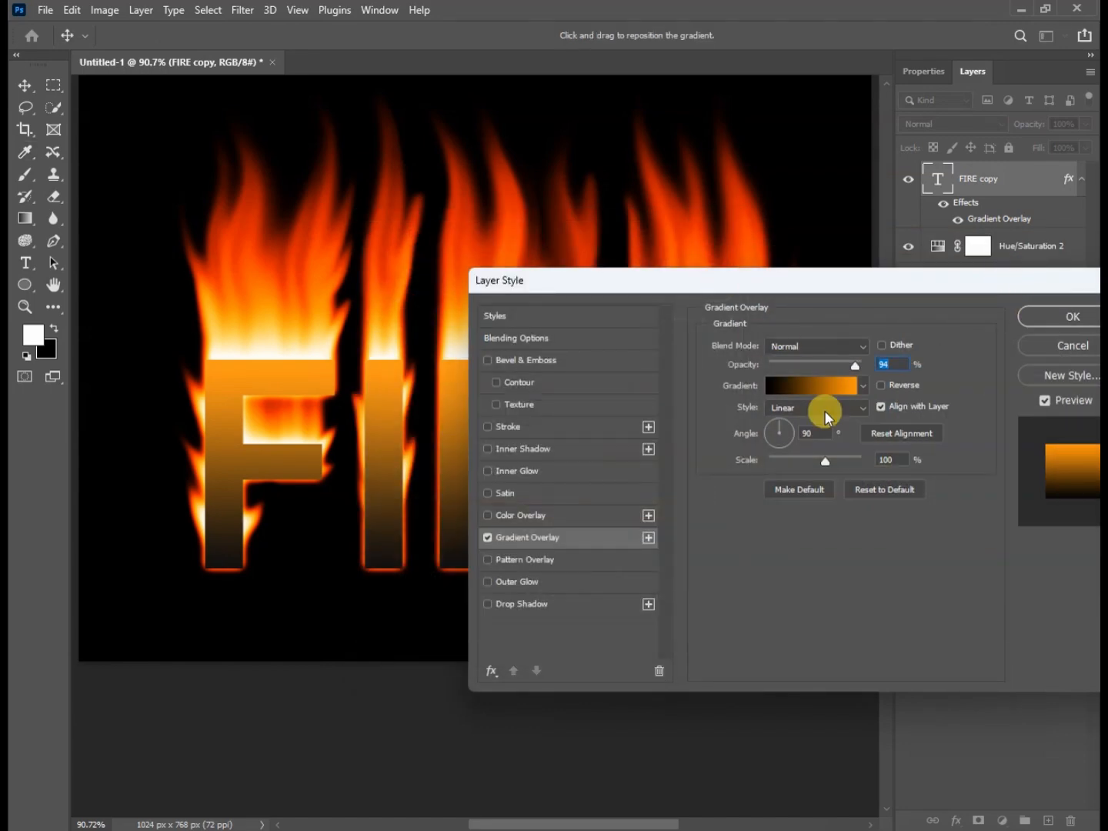
- Set the Gradient Overlay scale to 70% and apply the layer style
mouse_move(826, 466)
left_mouse_down()
mouse_move(758, 455)
mouse_move(805, 458)
left_mouse_up()
left_click(924, 463)
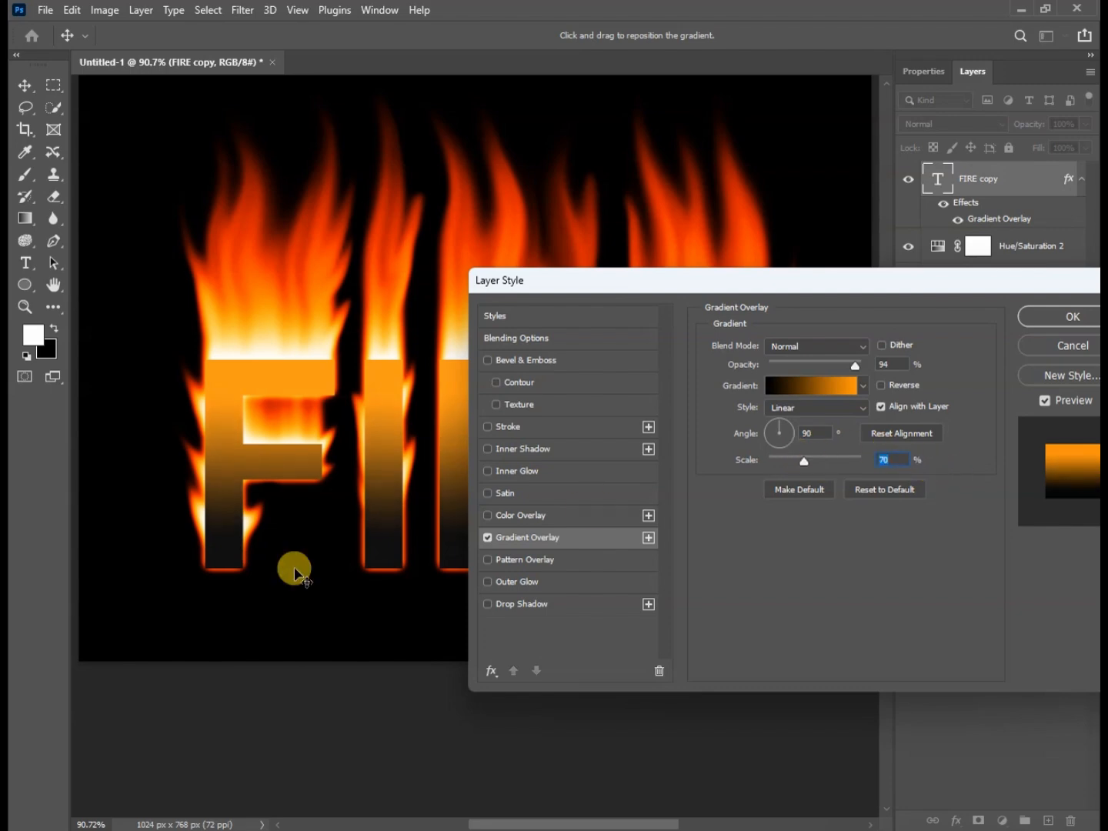
left_click_drag(827, 272, 629, 324)
left_click(861, 359)
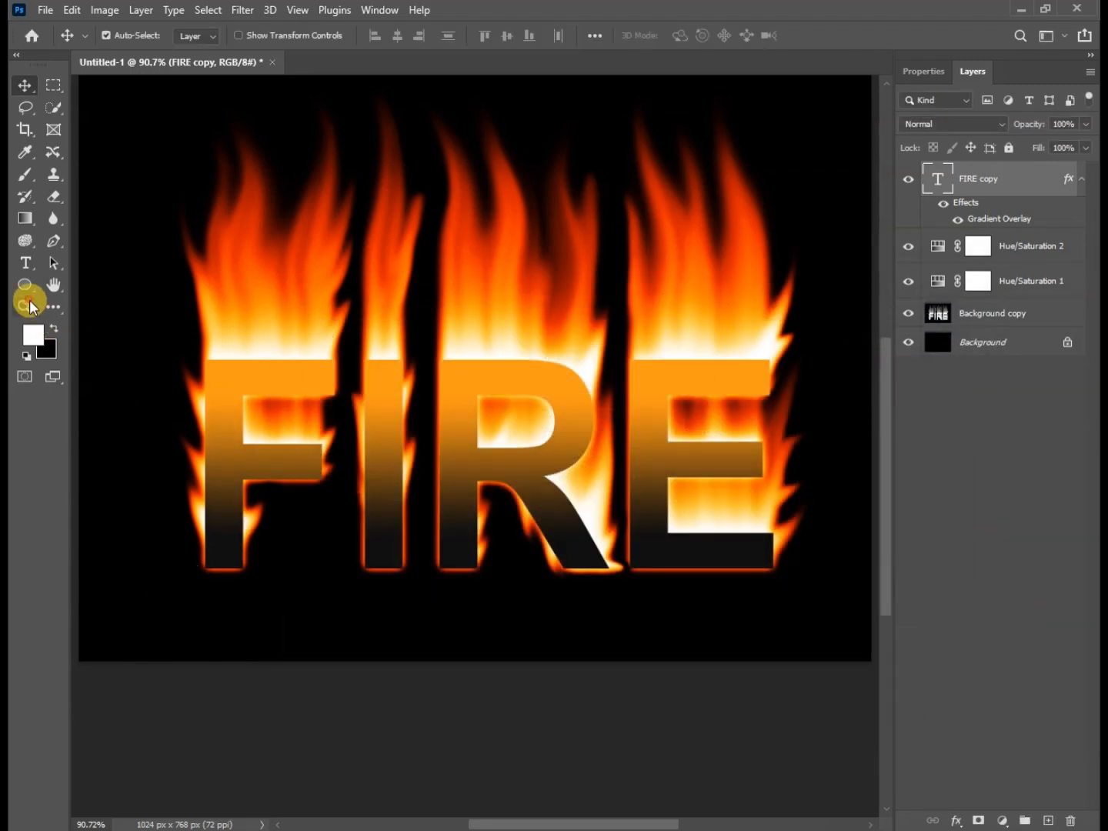
- Rasterize the FIRE copy type layer for use with the Blur tool
left_click(25, 305)
left_click_drag(185, 368, 282, 380)
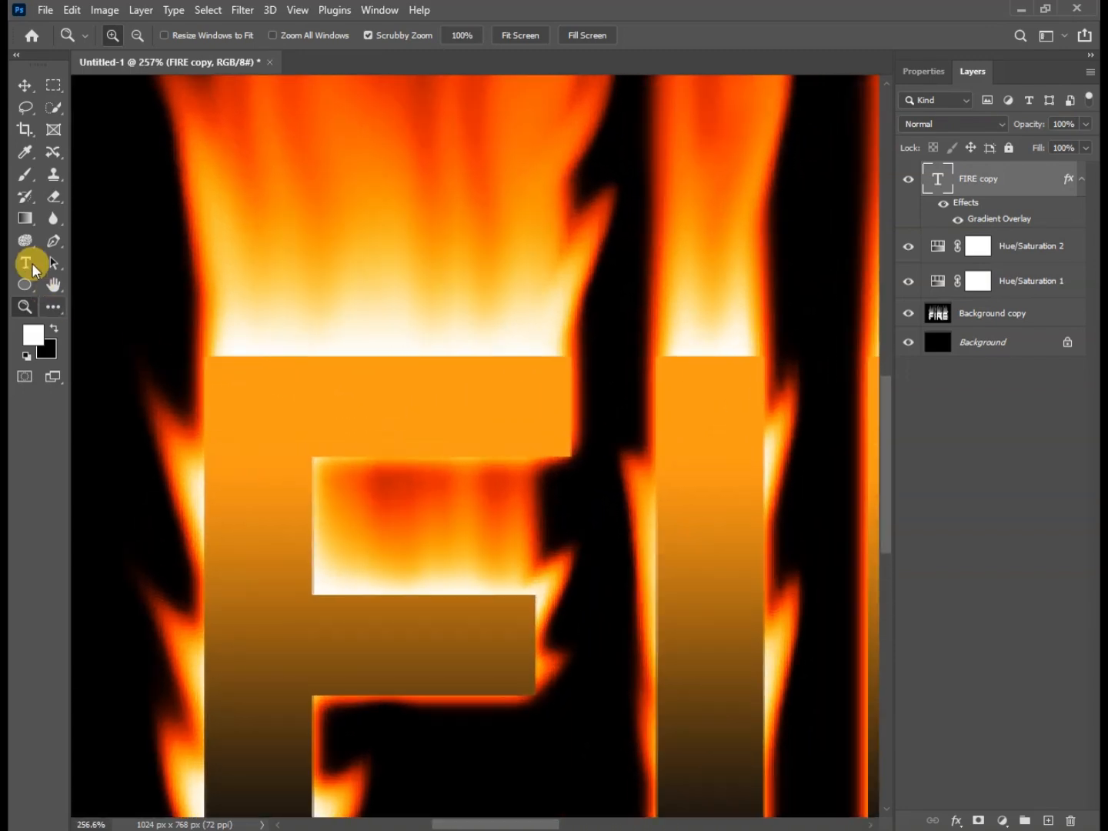
left_click(52, 218)
left_click(351, 356)
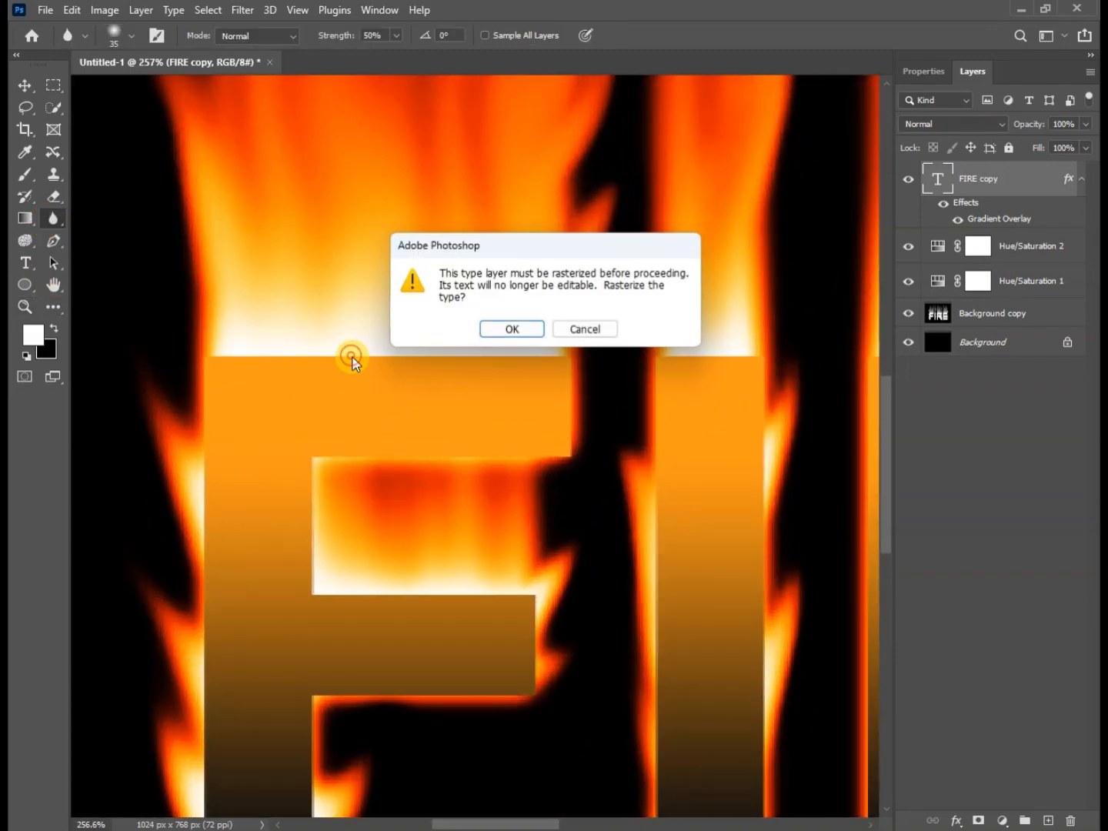
left_click(515, 329)
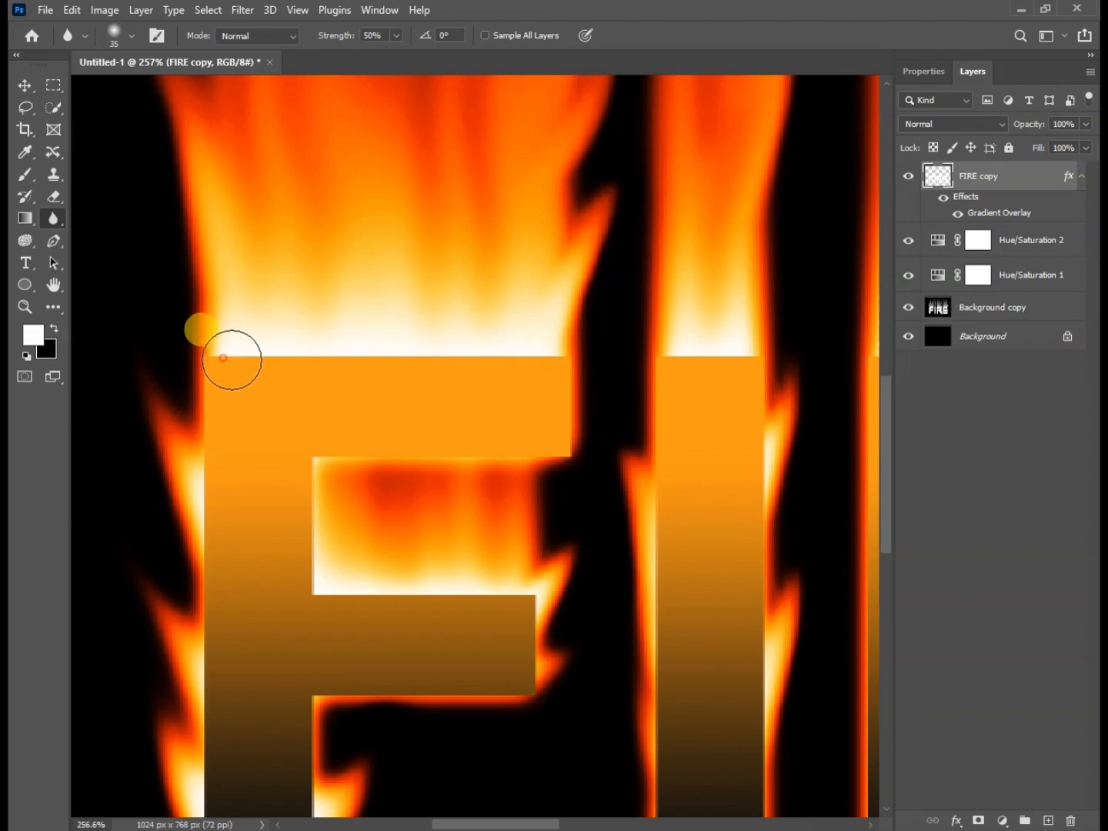
- Soften the F's outer and inner edges with the Blur tool
mouse_move(233, 359)
left_mouse_down()
mouse_move(287, 352)
mouse_move(412, 358)
mouse_move(261, 364)
mouse_move(512, 367)
mouse_move(478, 452)
left_mouse_up()
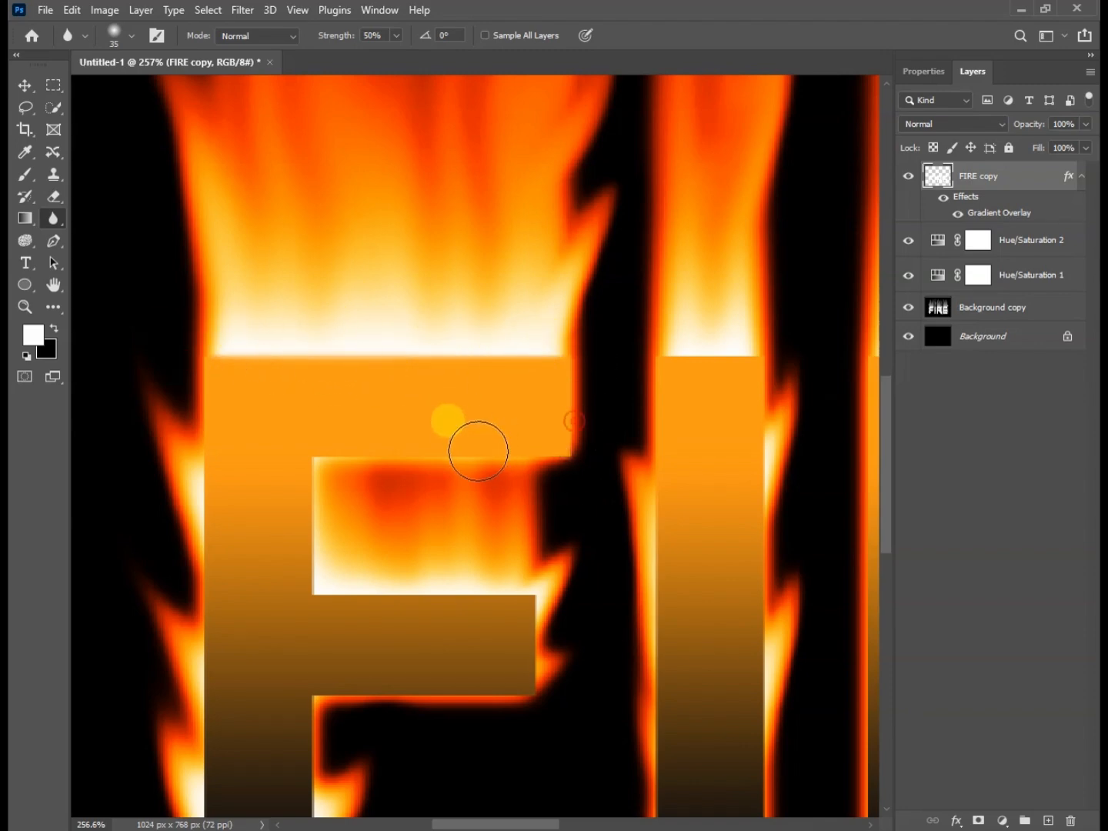
mouse_move(316, 490)
left_mouse_down()
mouse_move(424, 595)
mouse_move(520, 615)
mouse_move(495, 592)
mouse_move(531, 580)
mouse_move(312, 585)
mouse_move(173, 441)
mouse_move(205, 537)
mouse_move(216, 510)
mouse_move(202, 481)
mouse_move(226, 508)
mouse_move(201, 509)
mouse_move(195, 467)
mouse_move(208, 531)
mouse_move(348, 493)
mouse_move(318, 503)
left_mouse_up()
scroll(318, 504, "down", 2)
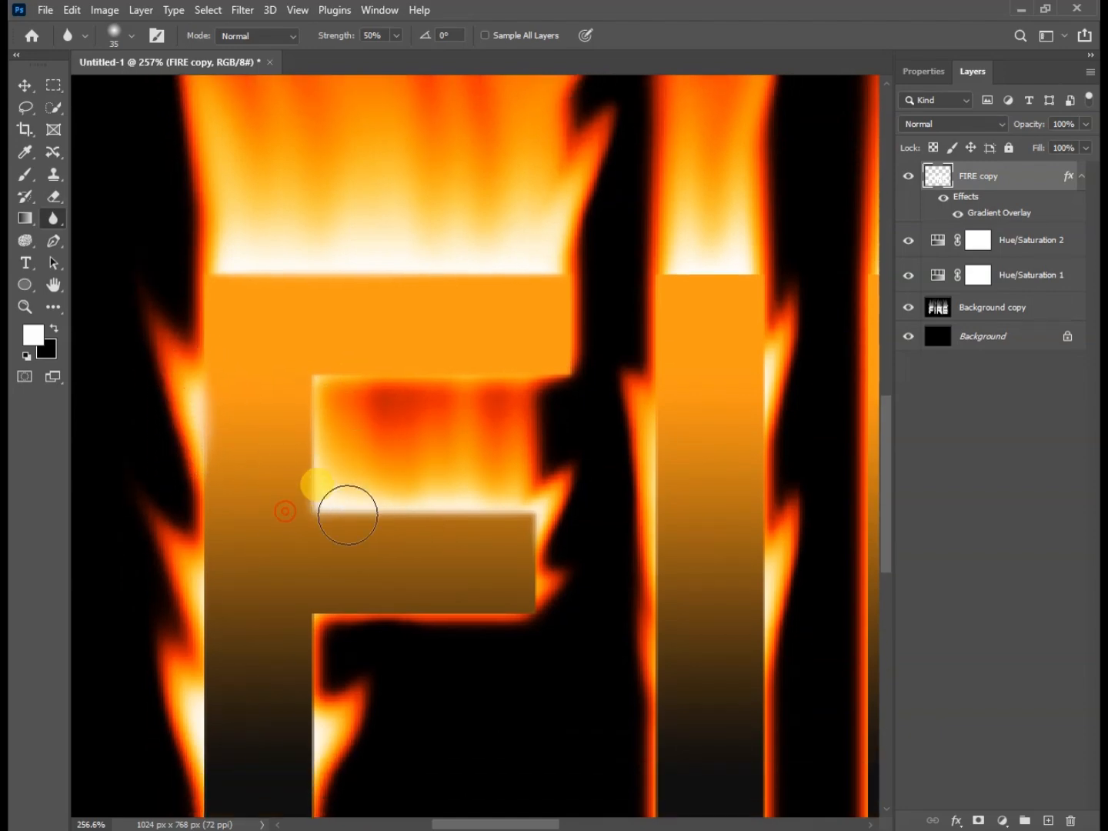
mouse_move(524, 524)
left_mouse_down()
mouse_move(531, 581)
mouse_move(426, 621)
mouse_move(395, 601)
mouse_move(303, 615)
mouse_move(295, 728)
mouse_move(218, 541)
mouse_move(213, 479)
mouse_move(203, 618)
left_mouse_up()
scroll(211, 585, "down", 4)
mouse_move(223, 555)
left_mouse_down()
mouse_move(211, 413)
mouse_move(199, 671)
mouse_move(223, 651)
mouse_move(218, 667)
mouse_move(307, 626)
mouse_move(317, 636)
mouse_move(328, 620)
mouse_move(317, 668)
mouse_move(349, 442)
left_mouse_up()
- Soften the edges of the I with the Blur tool
scroll(461, 454, "up", 3)
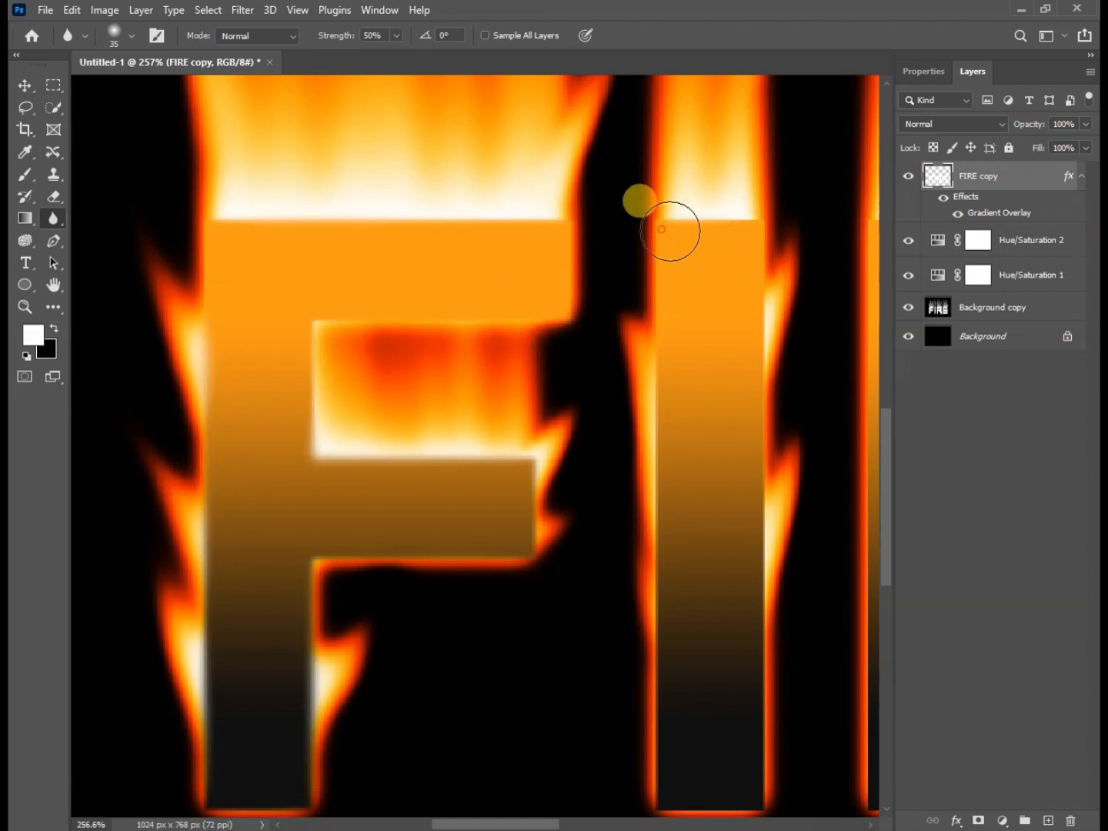
mouse_move(673, 232)
left_mouse_down()
mouse_move(713, 248)
mouse_move(744, 222)
left_mouse_up()
mouse_move(769, 354)
left_mouse_down()
mouse_move(762, 575)
mouse_move(767, 462)
mouse_move(765, 552)
mouse_move(762, 489)
mouse_move(676, 454)
mouse_move(655, 420)
mouse_move(646, 546)
mouse_move(649, 698)
mouse_move(740, 788)
mouse_move(773, 697)
mouse_move(765, 770)
left_mouse_up()
scroll(759, 566, "down", 1)
- Blur the R's outline, leg and the inner edge of its bowl
left_click_drag(543, 822, 624, 820)
mouse_move(452, 448)
left_mouse_down()
mouse_move(440, 693)
mouse_move(461, 793)
mouse_move(557, 786)
mouse_move(559, 544)
mouse_move(710, 659)
mouse_move(725, 699)
mouse_move(816, 801)
left_mouse_up()
left_click_drag(609, 824, 654, 822)
mouse_move(538, 600)
left_mouse_down()
mouse_move(572, 661)
mouse_move(695, 804)
mouse_move(606, 785)
mouse_move(481, 521)
mouse_move(610, 366)
mouse_move(509, 512)
left_mouse_up()
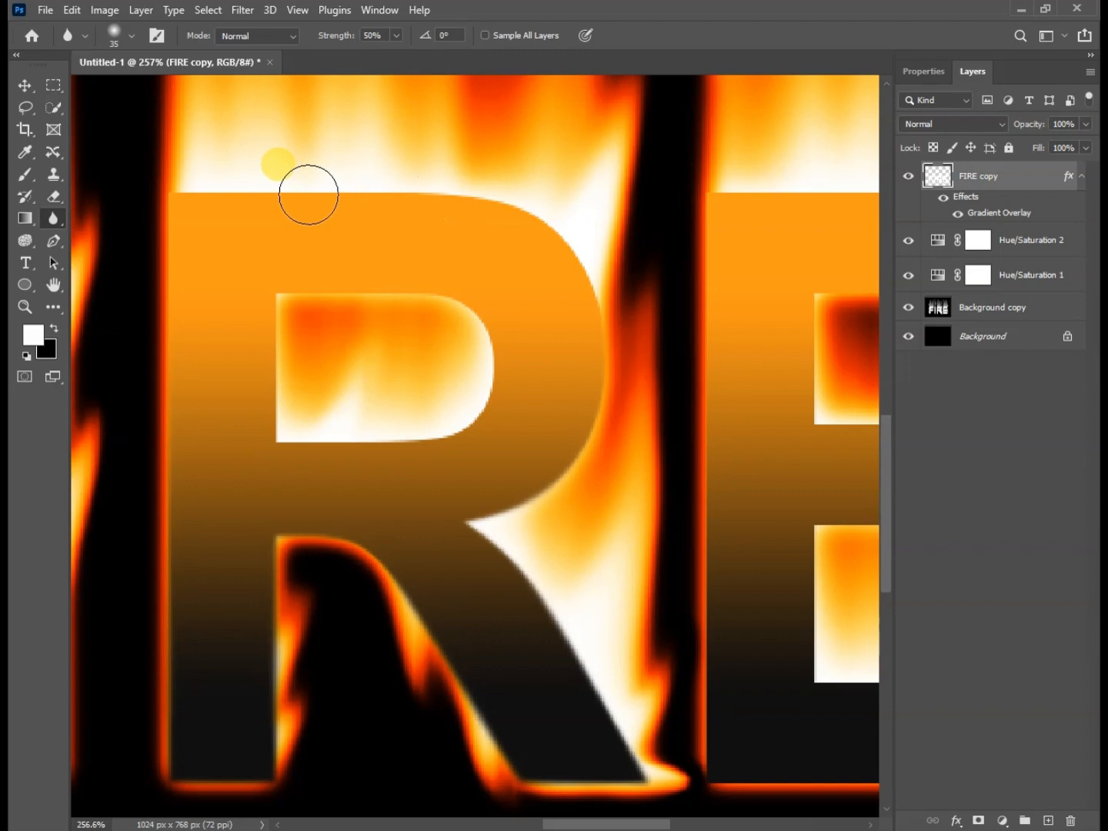
left_click_drag(285, 293, 286, 412)
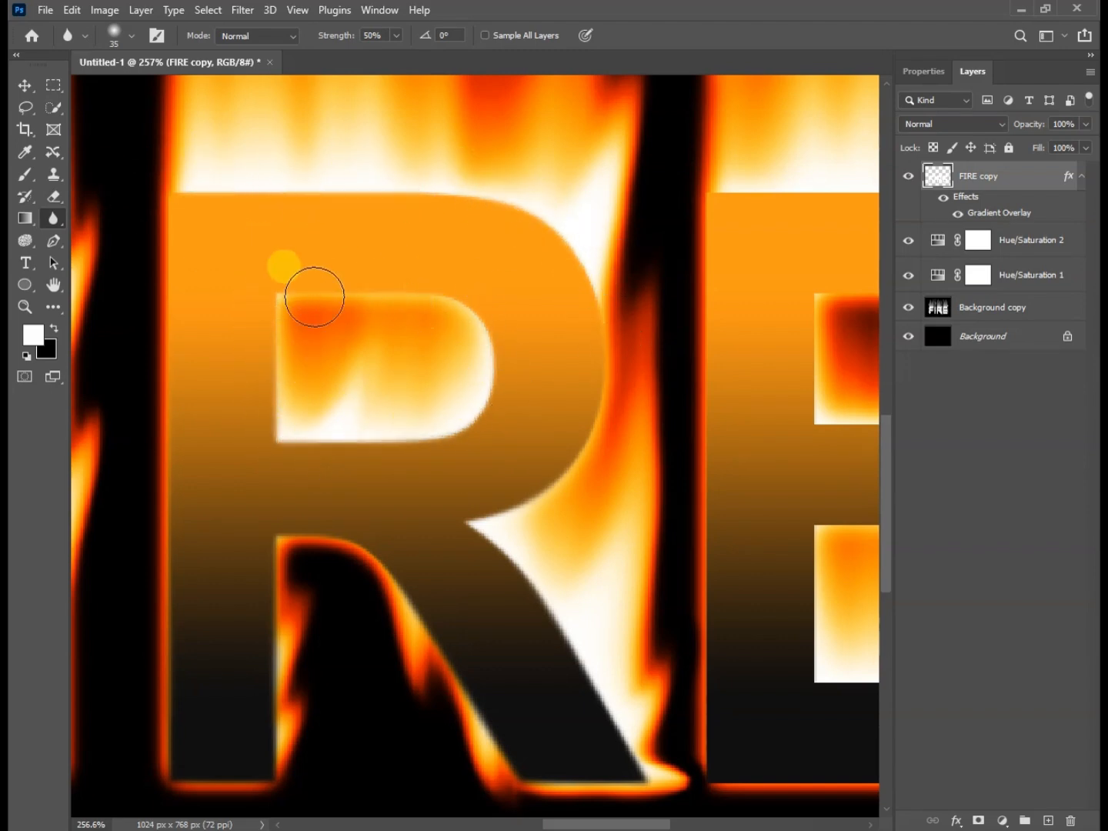
- Blur the outer edges of the E and the edges between its arms
scroll(677, 785, "right", 5)
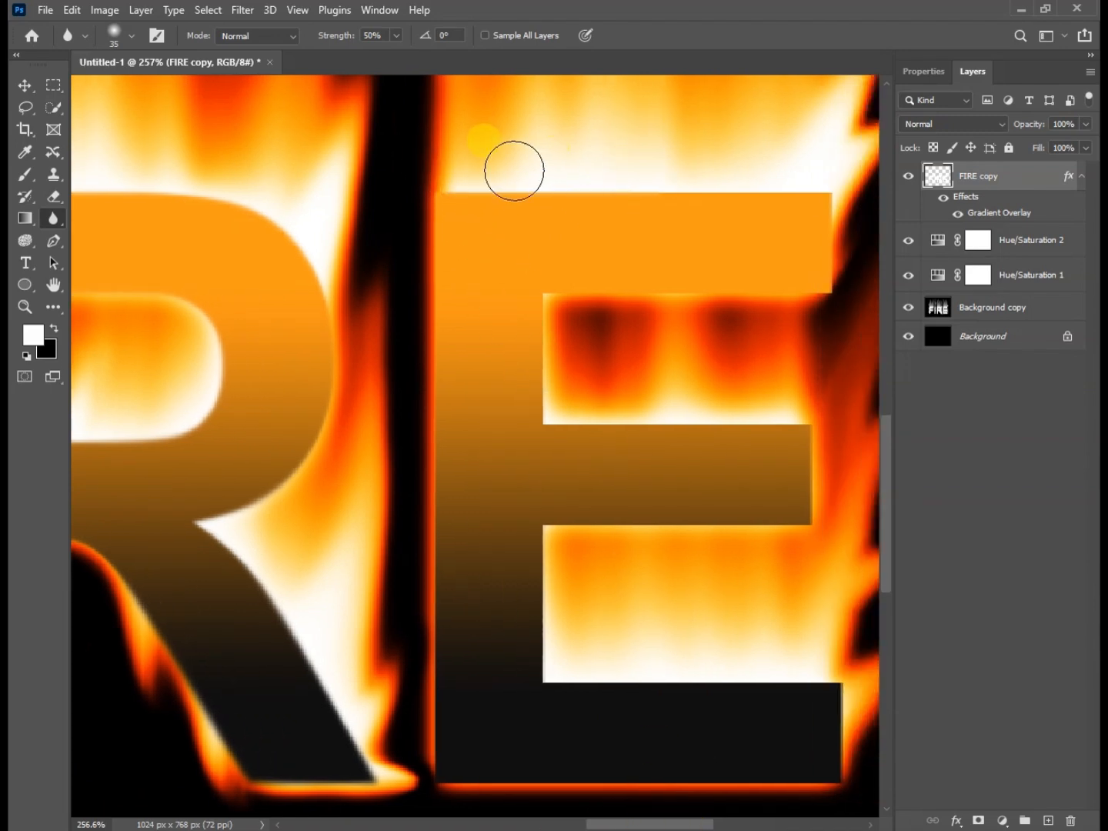
mouse_move(785, 185)
left_mouse_down()
mouse_move(832, 186)
mouse_move(841, 294)
left_mouse_up()
mouse_move(561, 302)
left_mouse_down()
mouse_move(661, 438)
mouse_move(791, 420)
left_mouse_up()
mouse_move(808, 531)
left_mouse_down()
mouse_move(564, 536)
mouse_move(530, 659)
mouse_move(607, 692)
mouse_move(846, 742)
mouse_move(733, 795)
mouse_move(448, 786)
mouse_move(446, 463)
mouse_move(439, 797)
mouse_move(423, 497)
mouse_move(438, 213)
mouse_move(566, 669)
left_mouse_up()
scroll(567, 669, "up", 2)
mouse_move(677, 824)
left_mouse_down()
mouse_move(689, 823)
mouse_move(677, 824)
left_mouse_up()
scroll(610, 660, "down", 2)
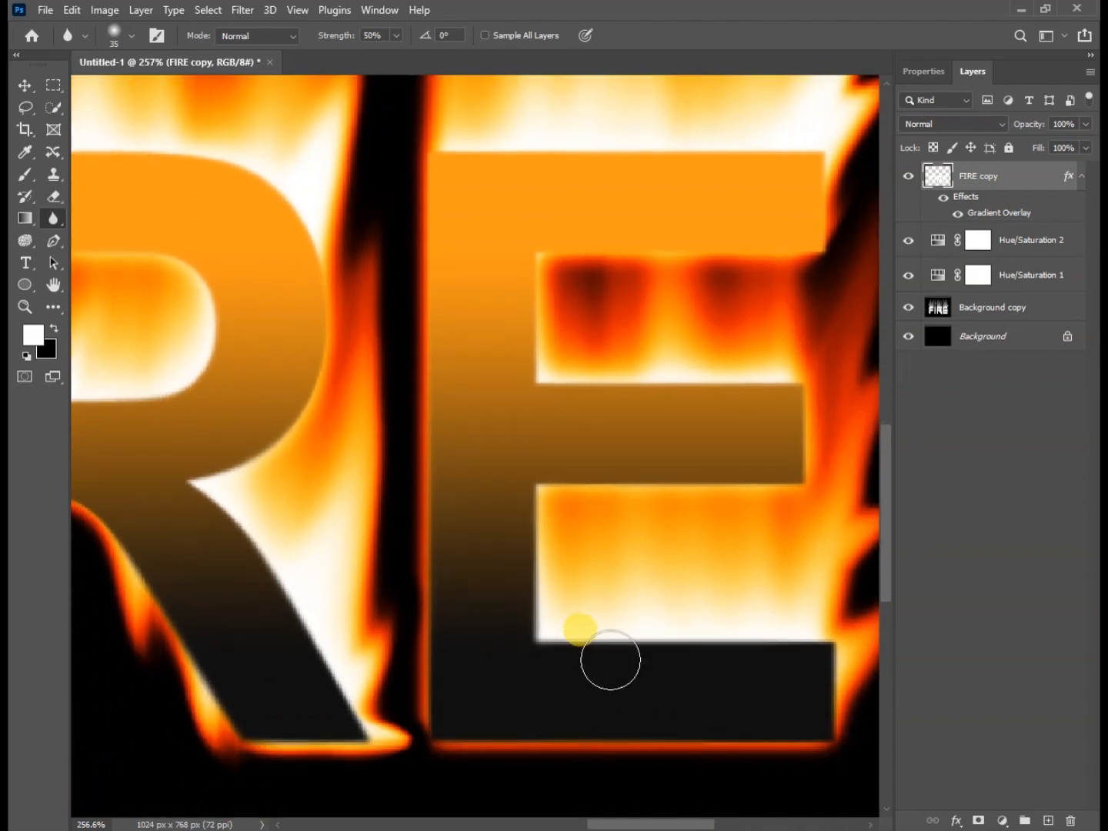
- Fit the whole image in view and examine the finished fire text in full screen mode
left_click(307, 10)
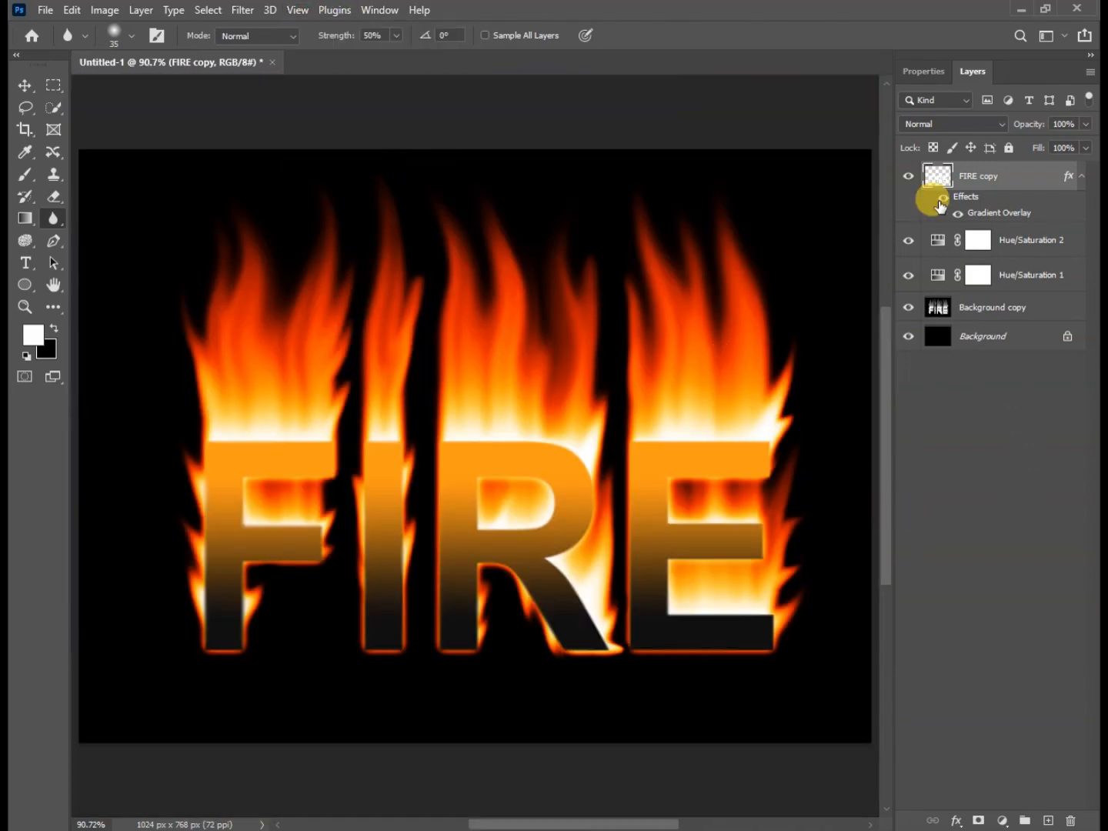
left_click(56, 376)
left_click(60, 377)
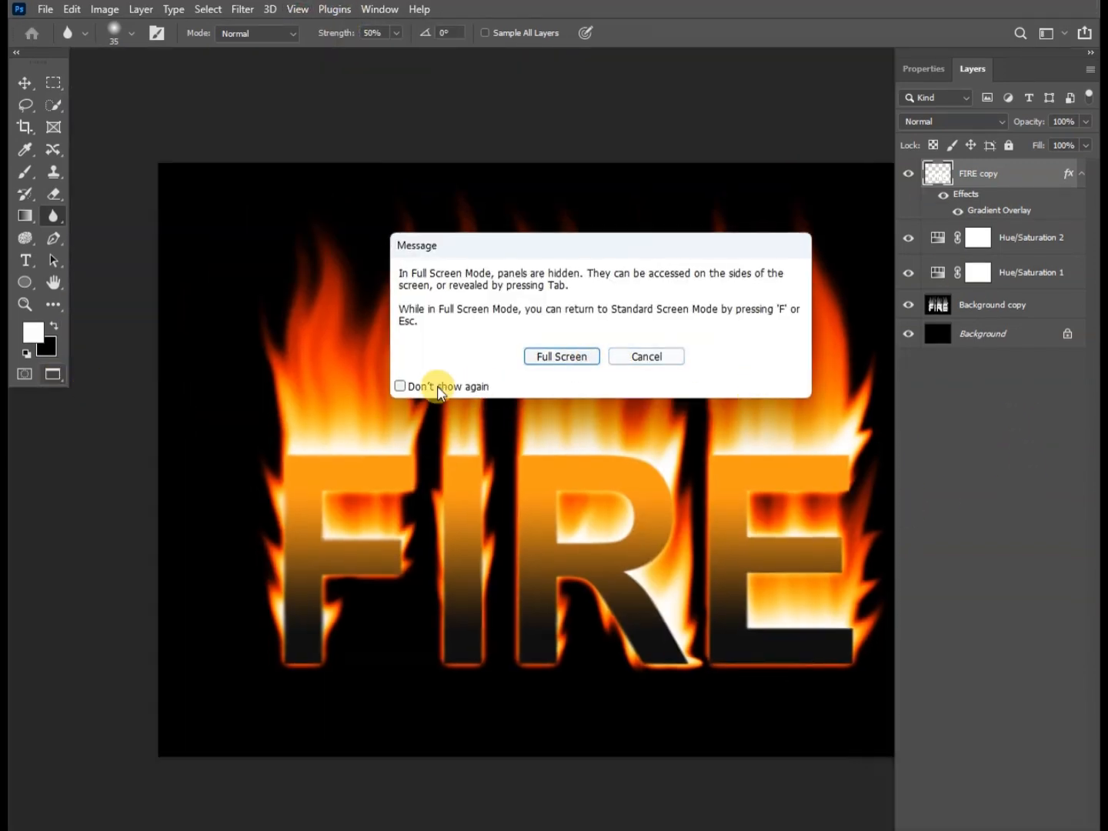
left_click(561, 357)
mouse_move(1099, 418)
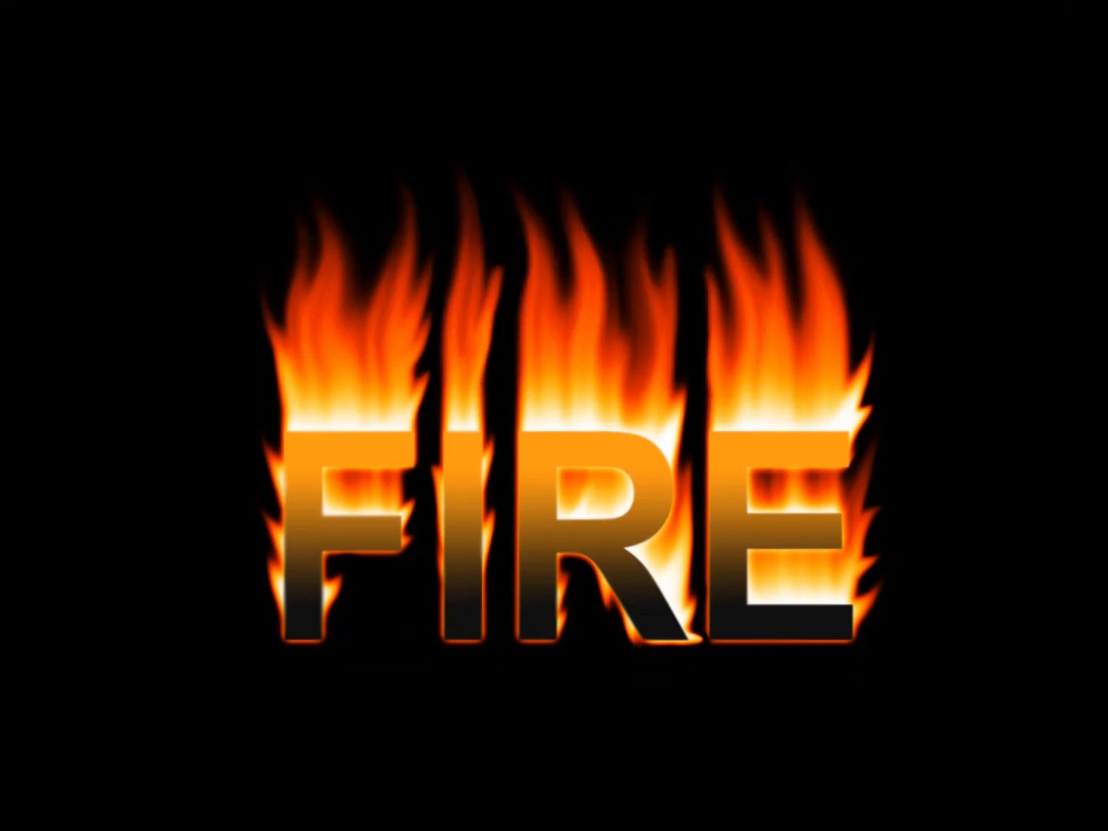
key("ctrl+plus")
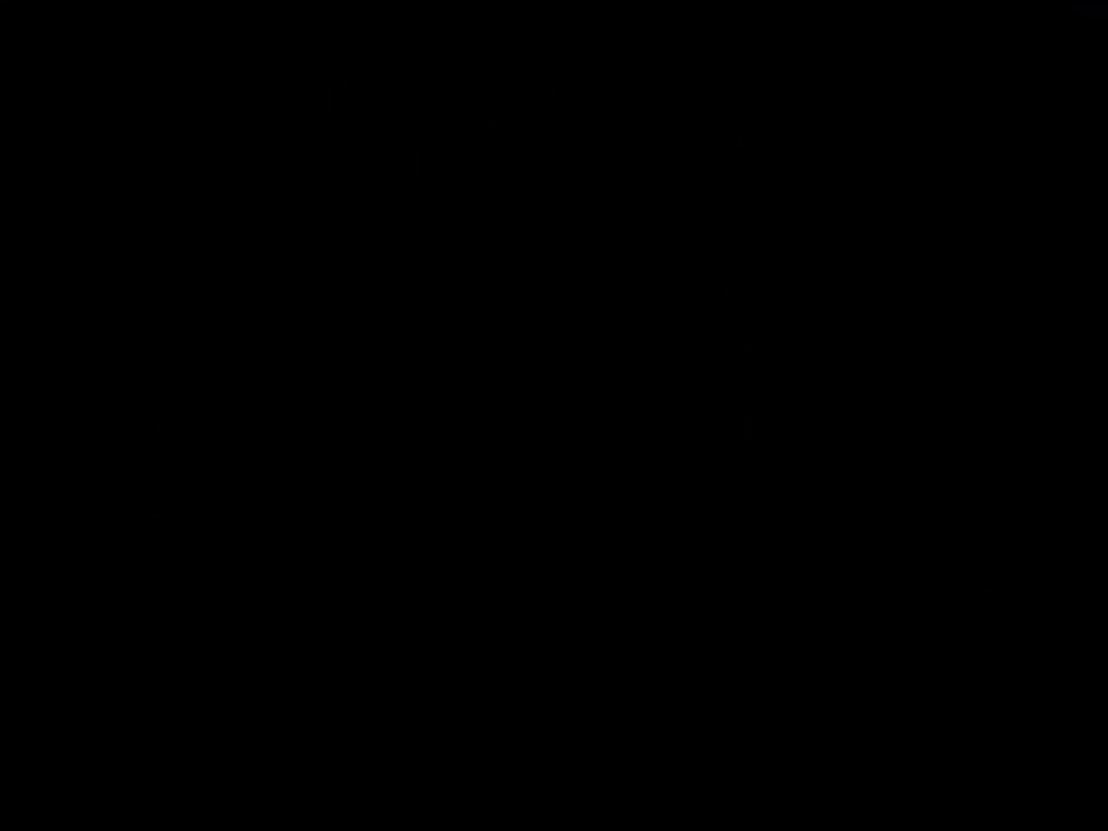